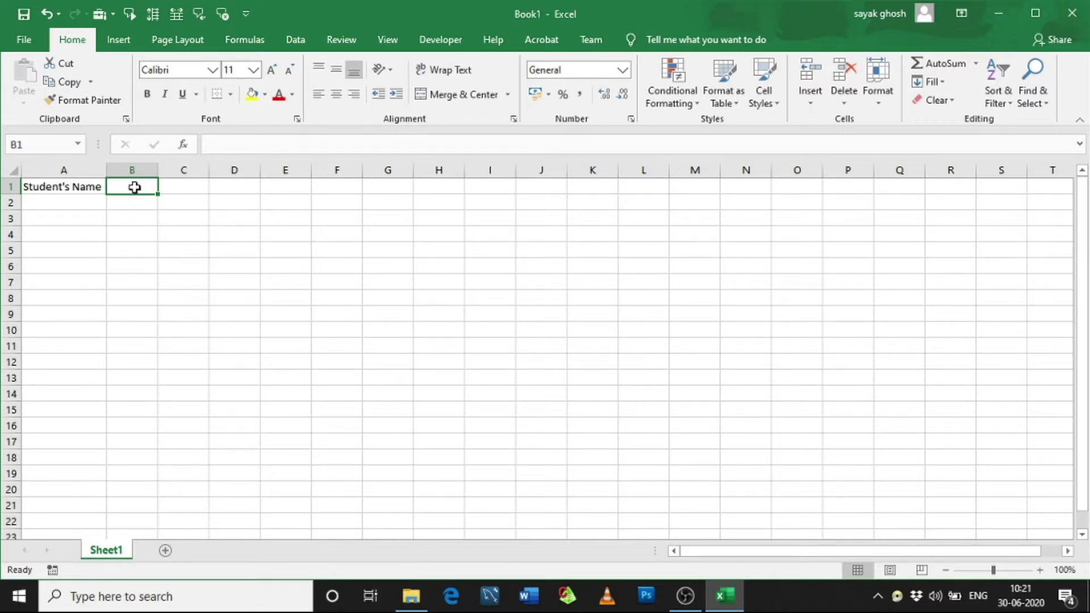
Enter the column headers Subjects, Marks and Percentage in cells B1 to D1.
text(Subjects)
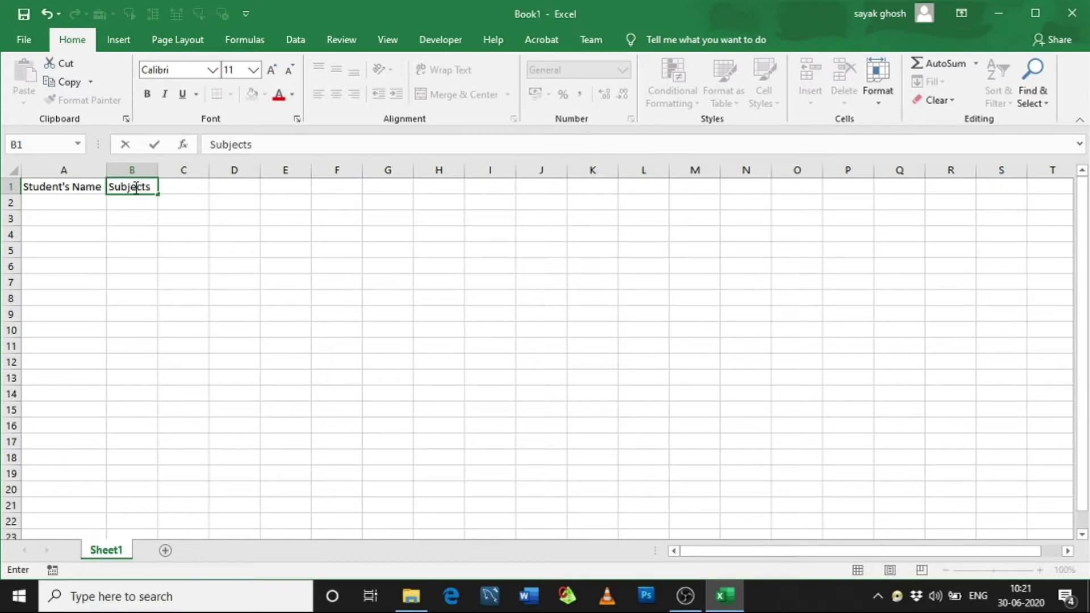
click(171, 187)
text(Mra)
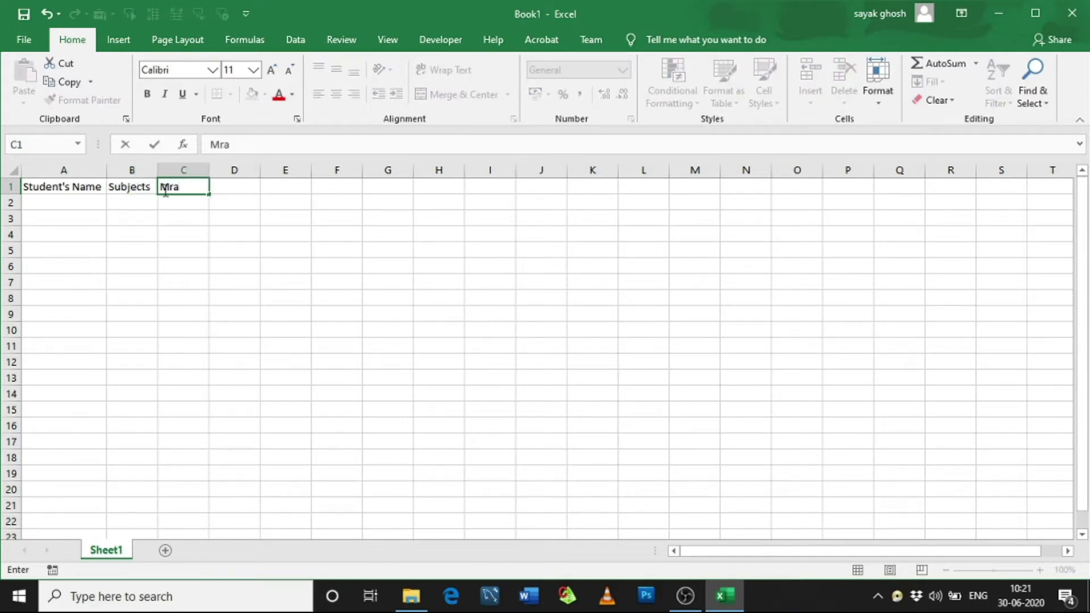
key(BackSpace)
key(BackSpace)
text(arks)
click(235, 184)
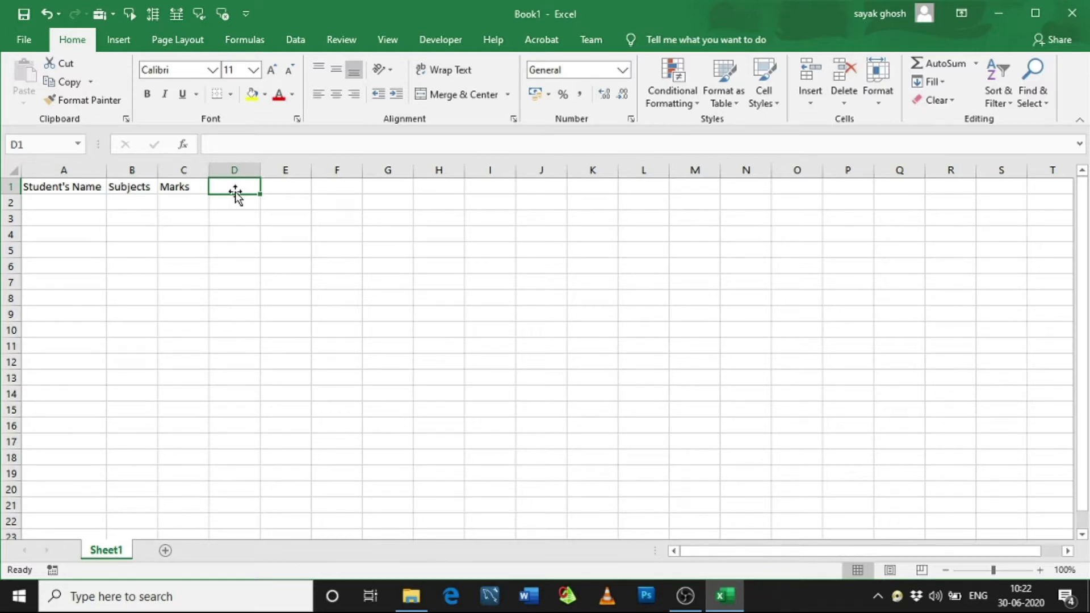
text(Percent)
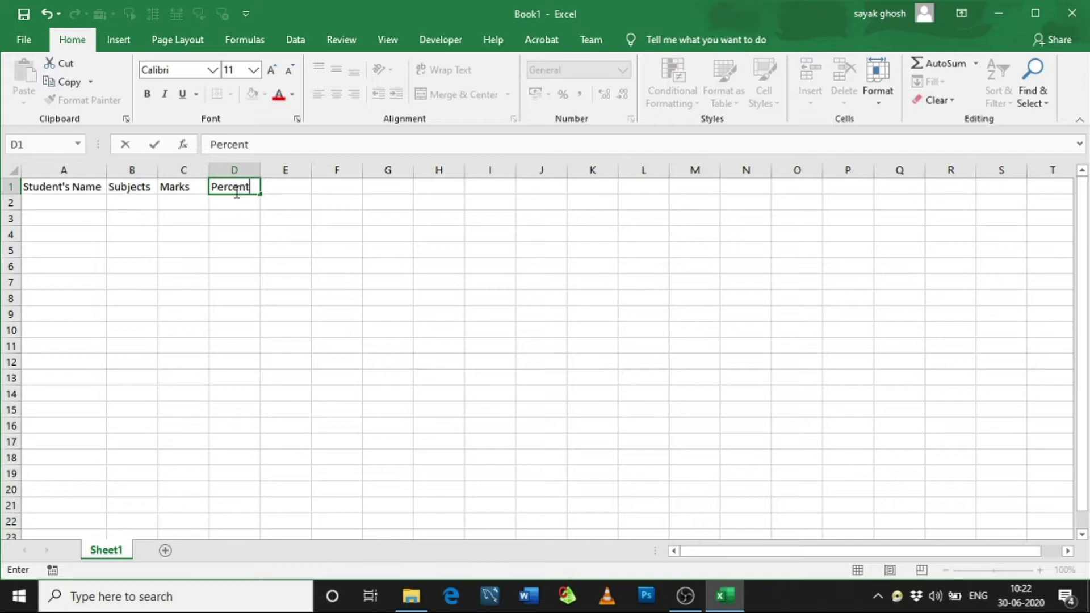
text(age)
Fill in the three students' first names under Student's Name in cells A2 to A4.
click(74, 202)
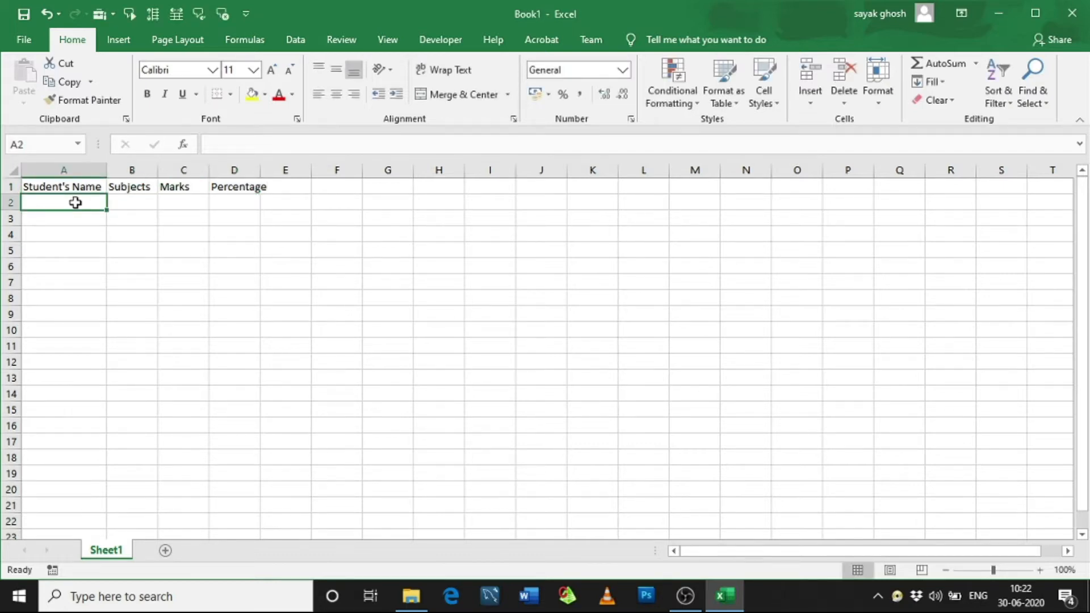
text(Ram)
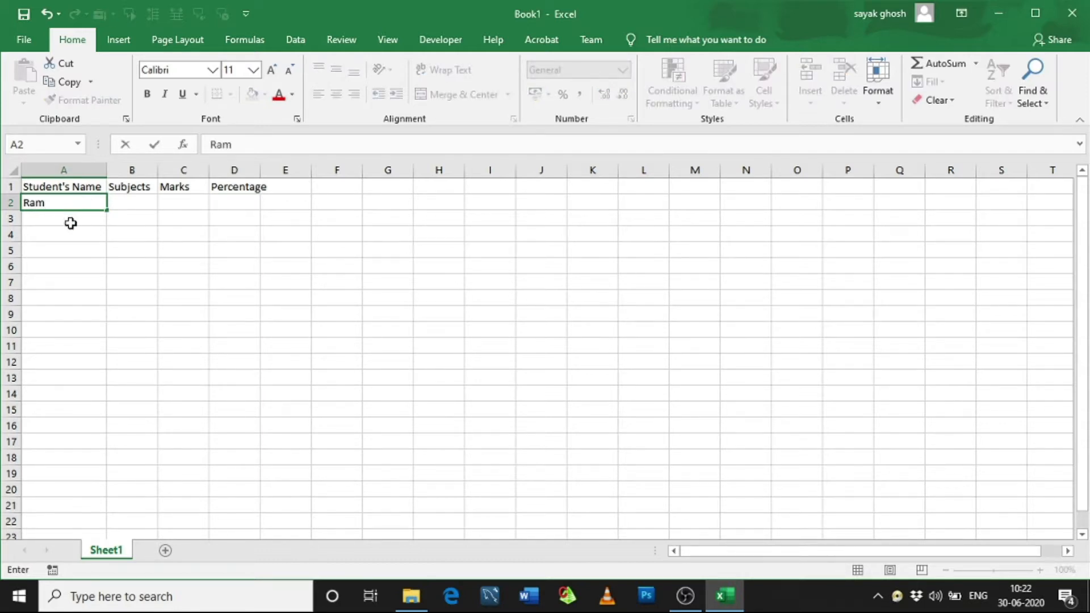
click(71, 223)
text(Shyam)
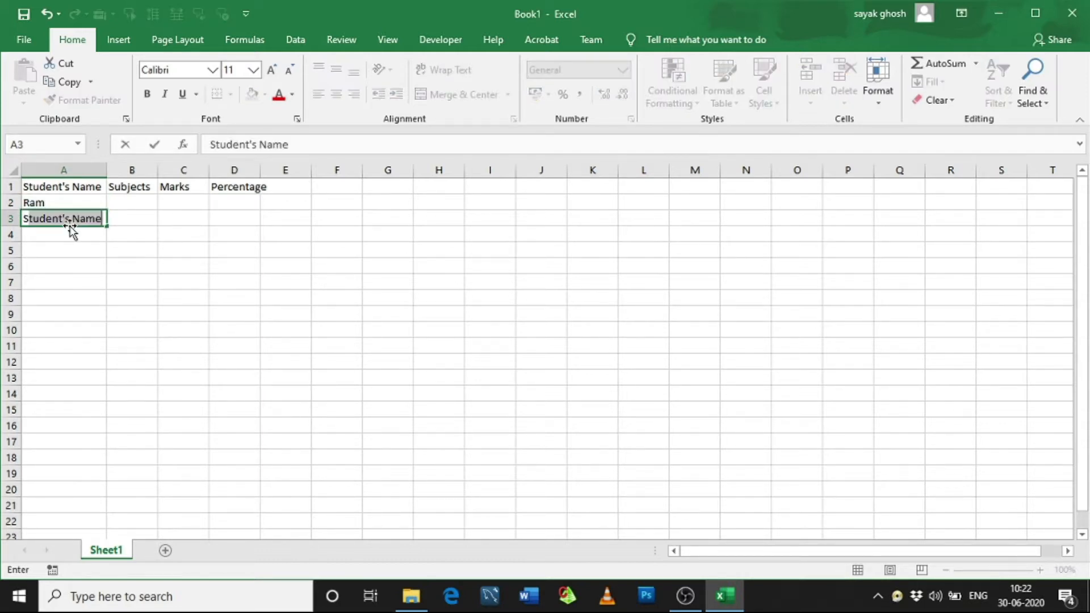
click(80, 231)
text(Ravi)
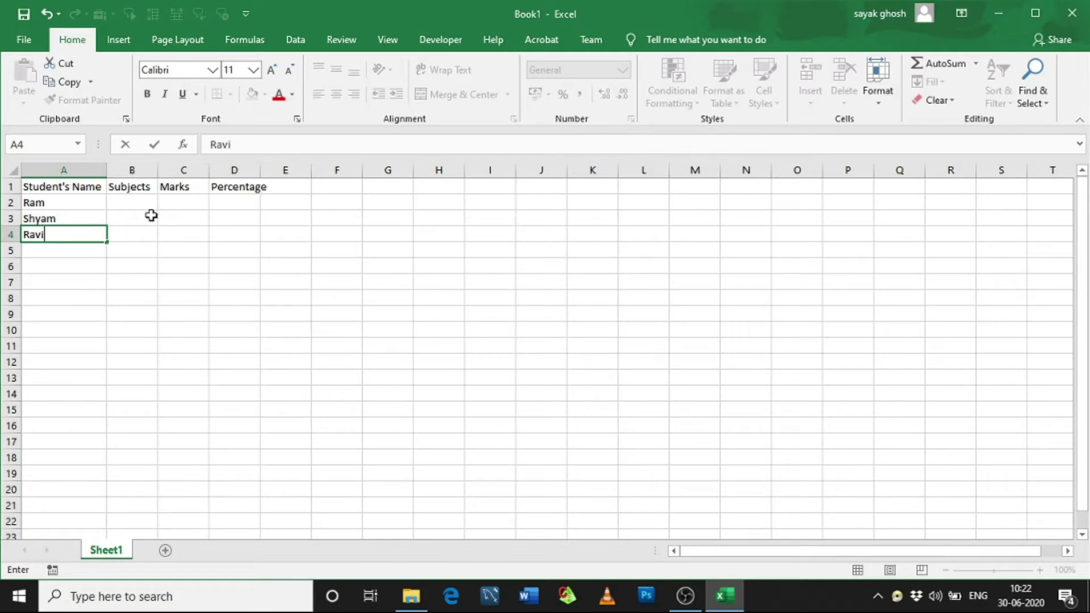
List the subjects Maths, Physics and Biology in cells B2 to B4.
click(139, 203)
text(Maths)
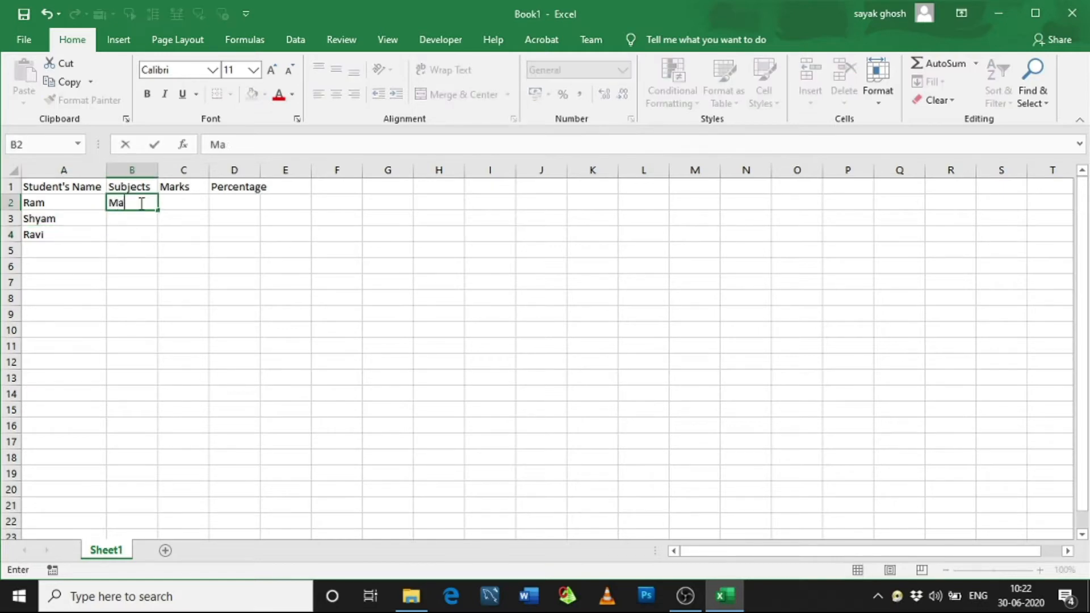
click(136, 221)
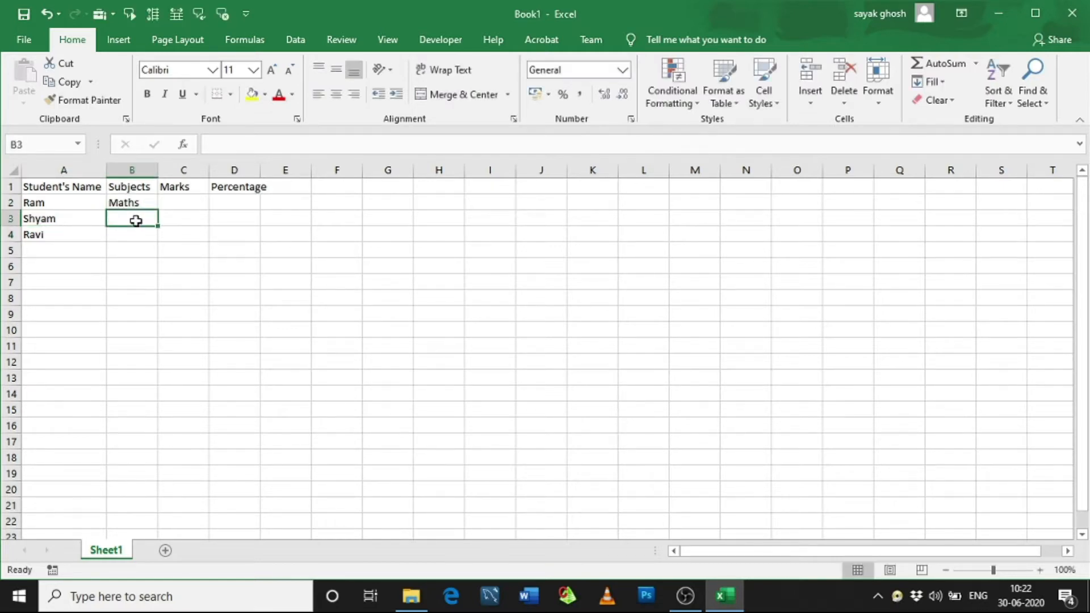
text(Phy)
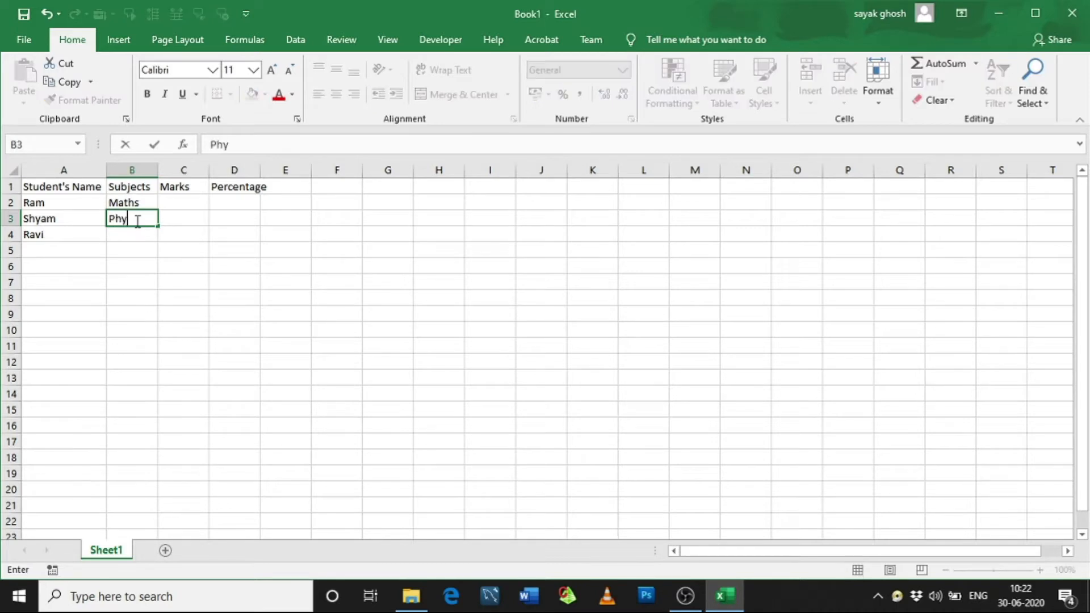
text(sics)
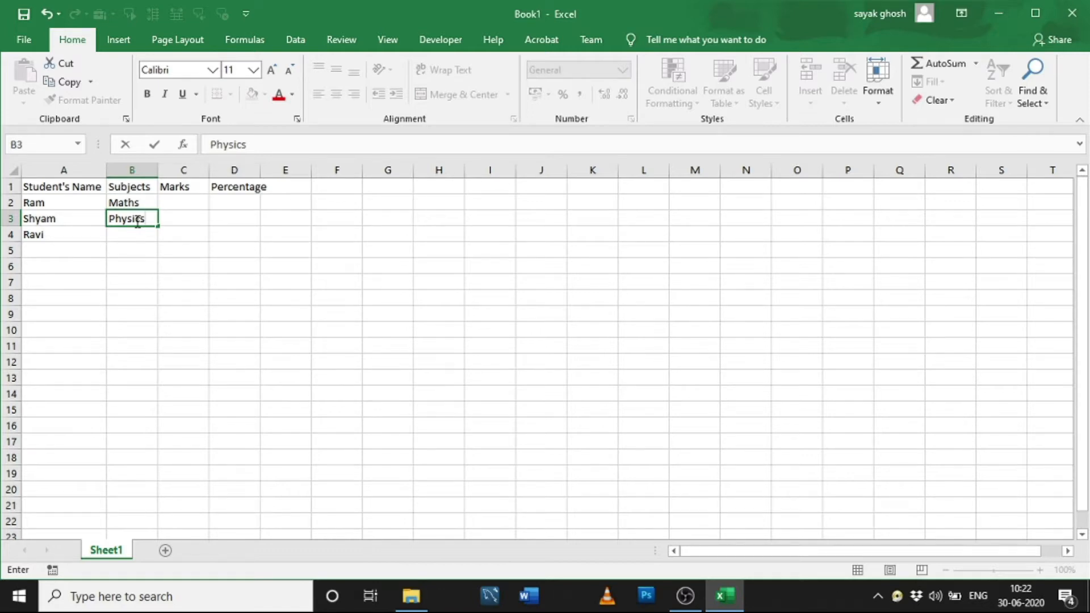
click(131, 236)
text(B)
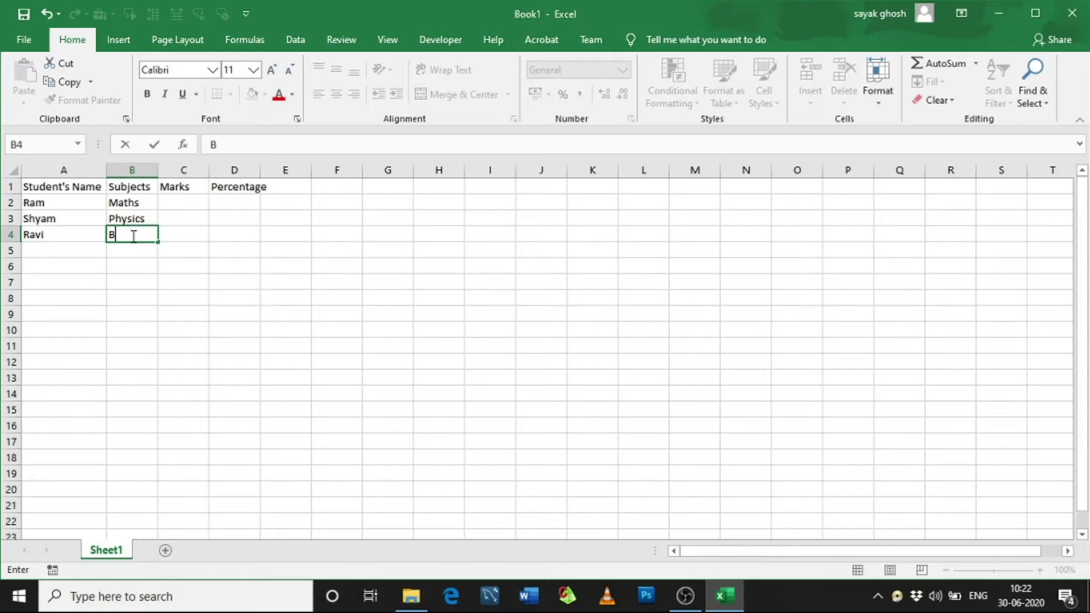
text(iology)
Enter the marks 23, 24 and 25 in cells C2 to C4.
click(167, 205)
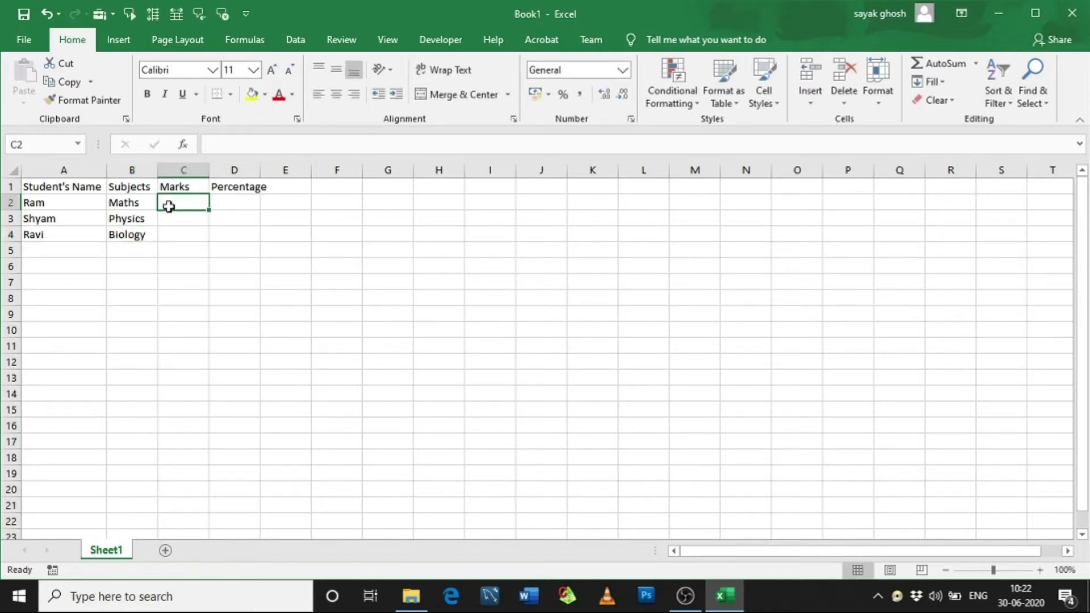
text(23)
click(176, 218)
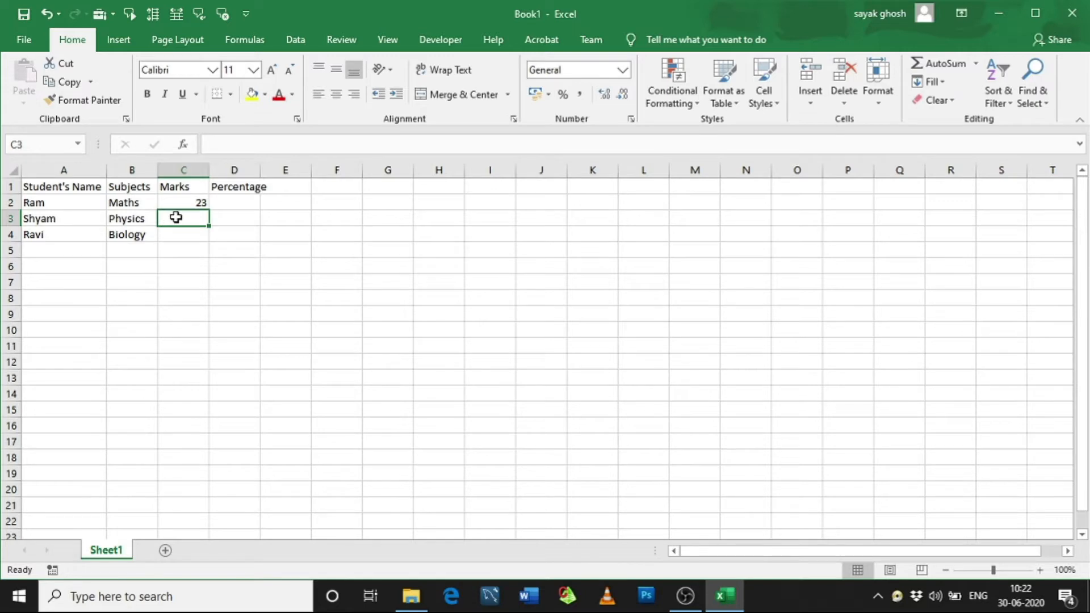
text(24)
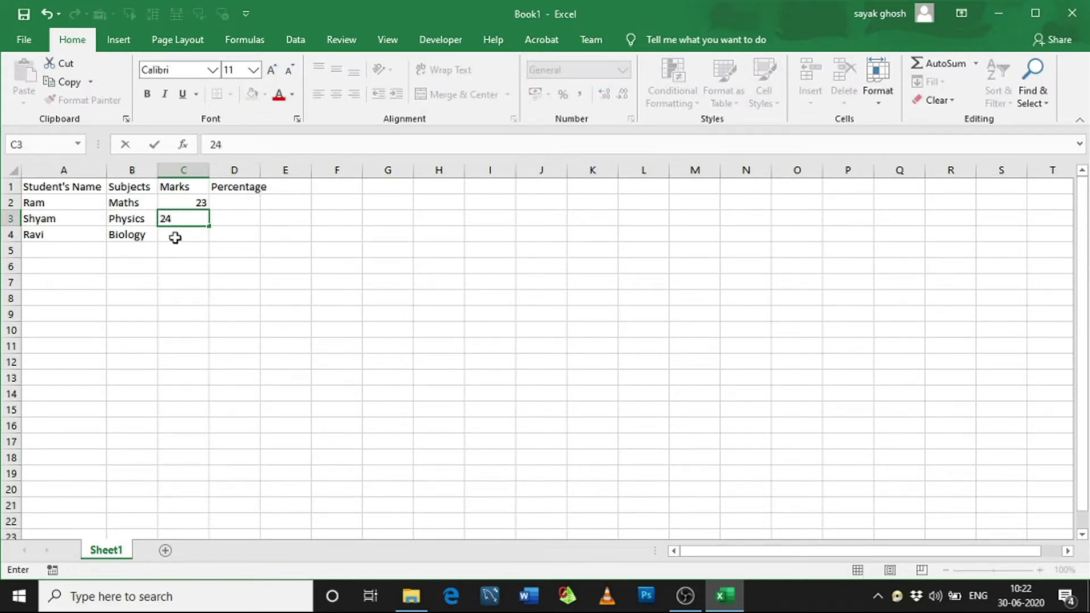
click(175, 237)
text(25)
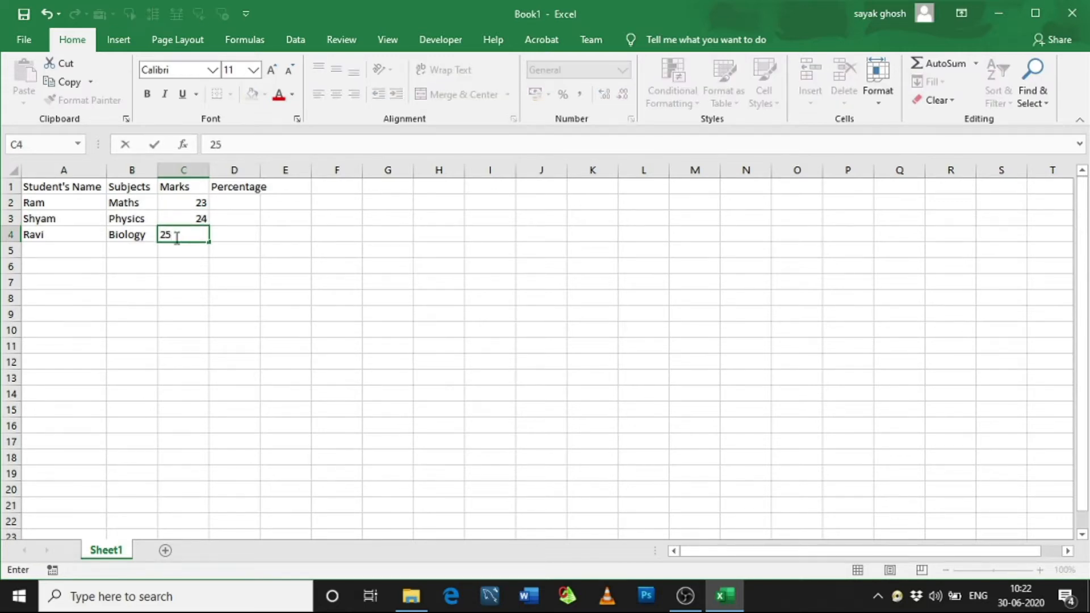
Enter the percentages 80, 85 and 75 in cells D2 to D4.
click(224, 205)
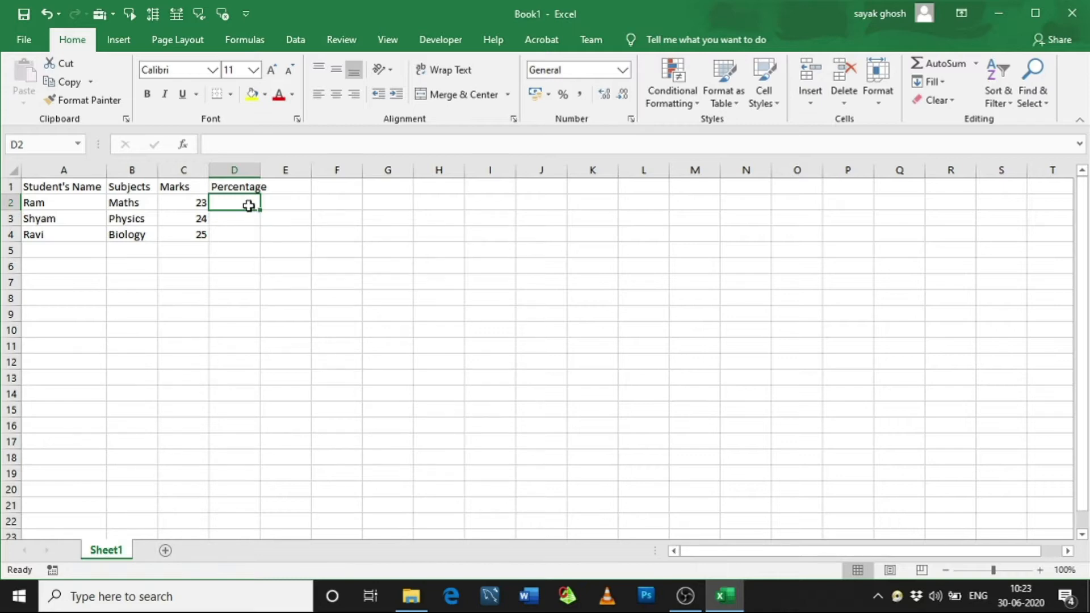
text(80)
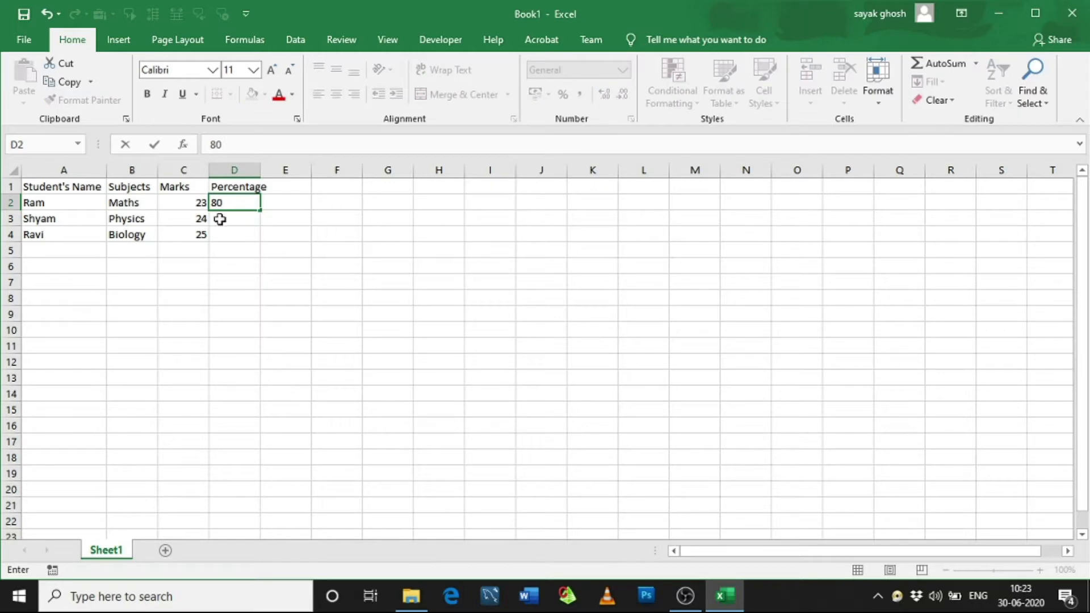
click(231, 214)
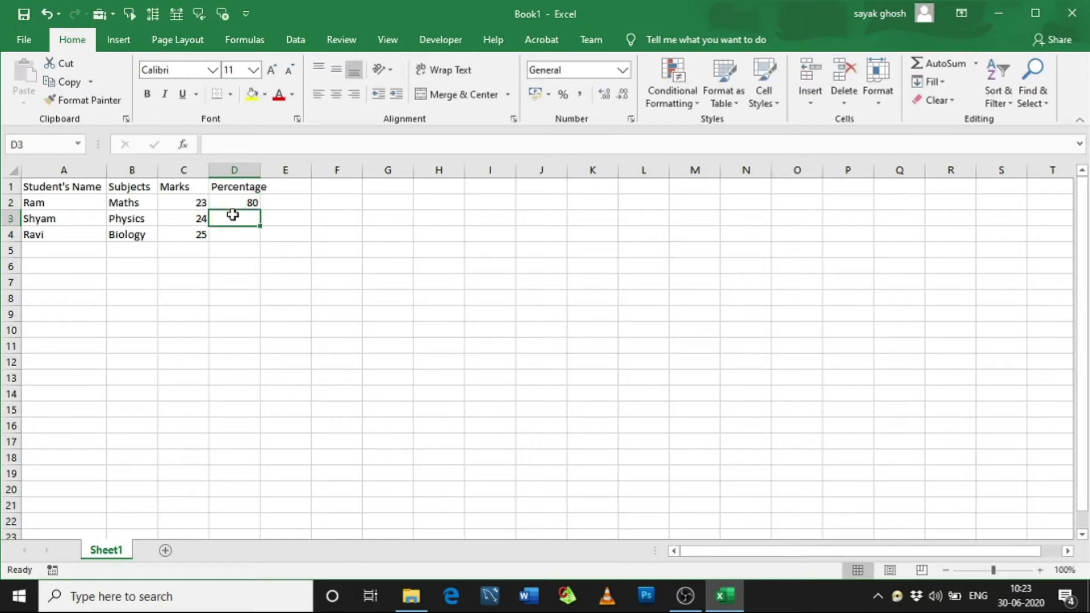
text(85)
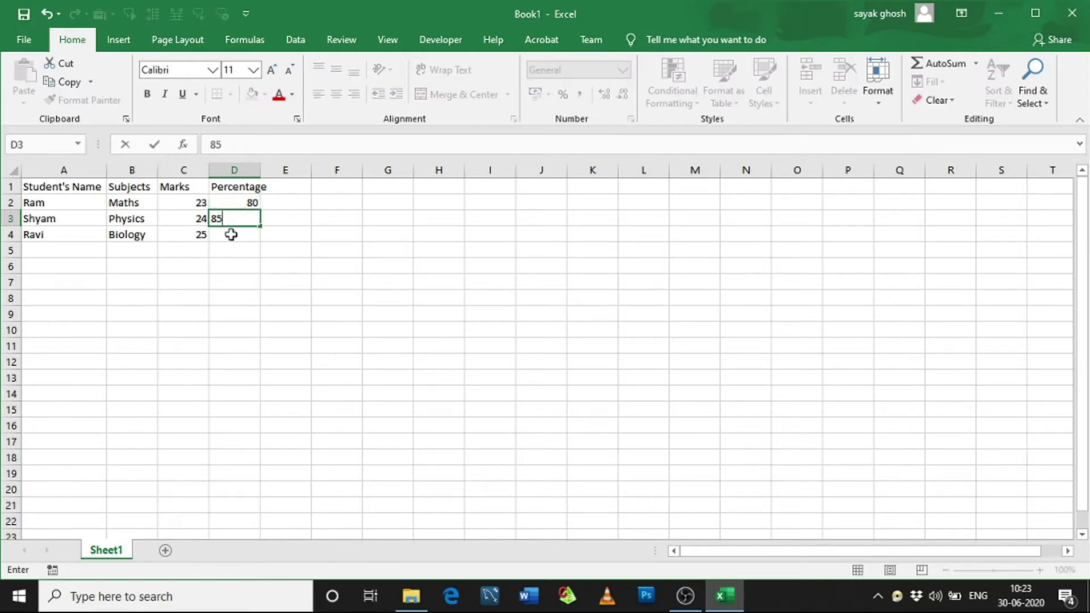
click(231, 237)
text(75)
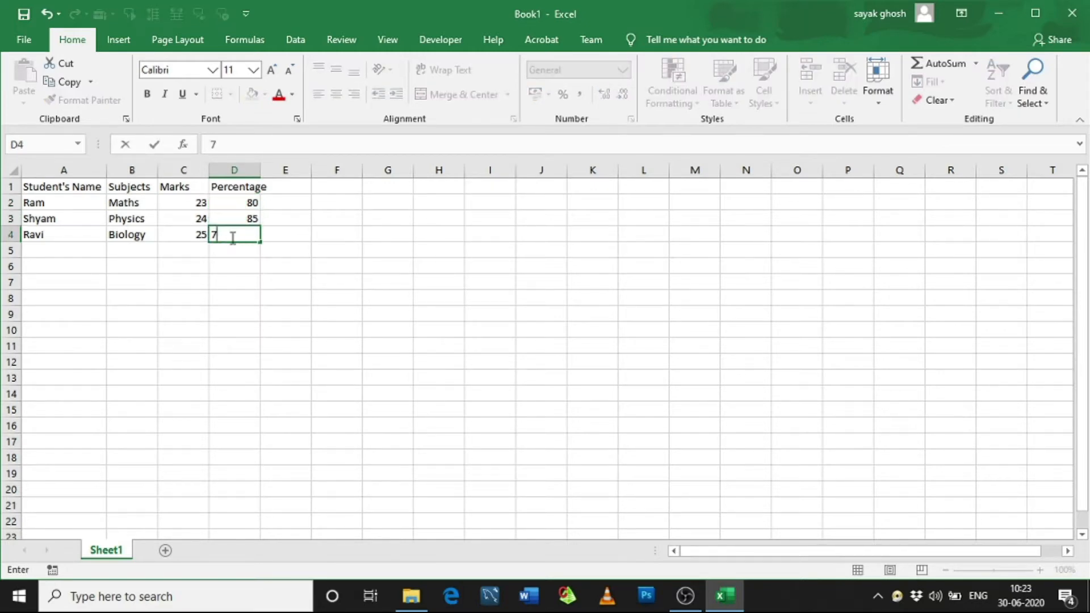
Total the marks in cell C5 with the formula =SUM(C2:C4).
click(202, 248)
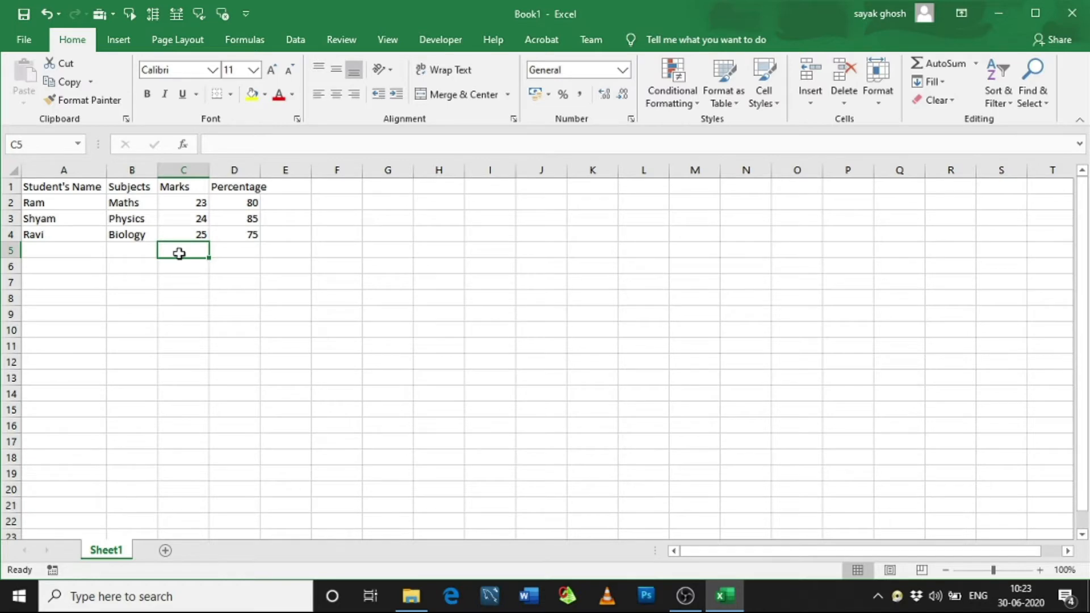
text(=s)
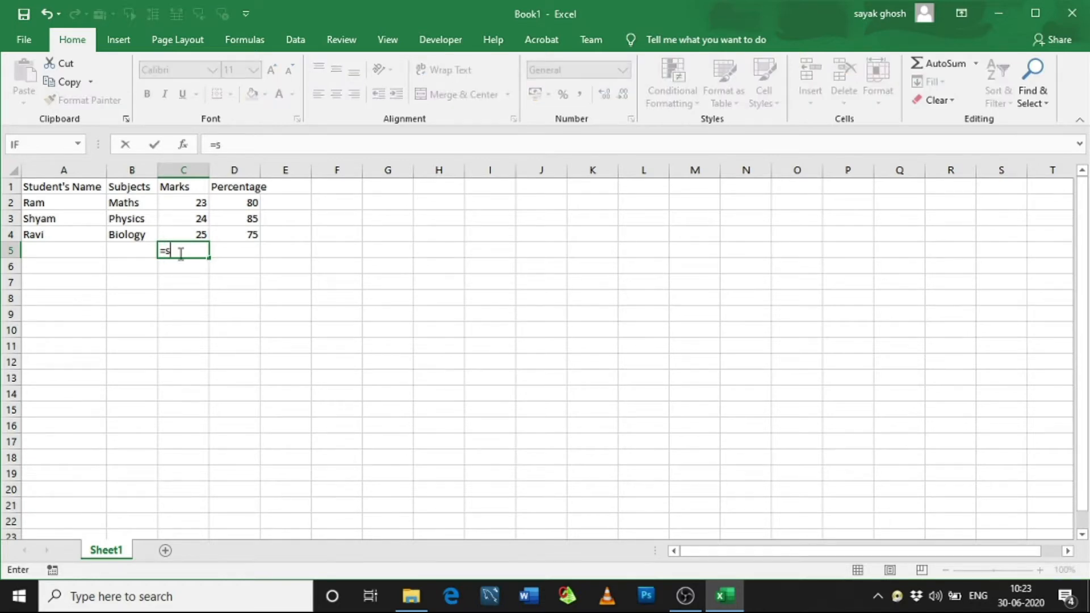
text(un)
key(BackSpace)
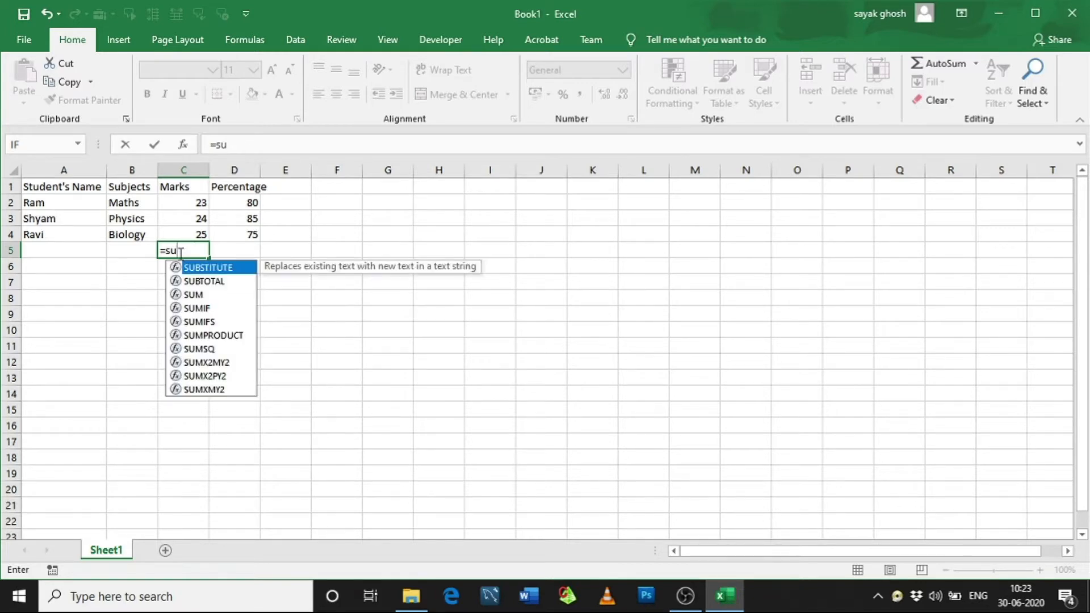
text(m)
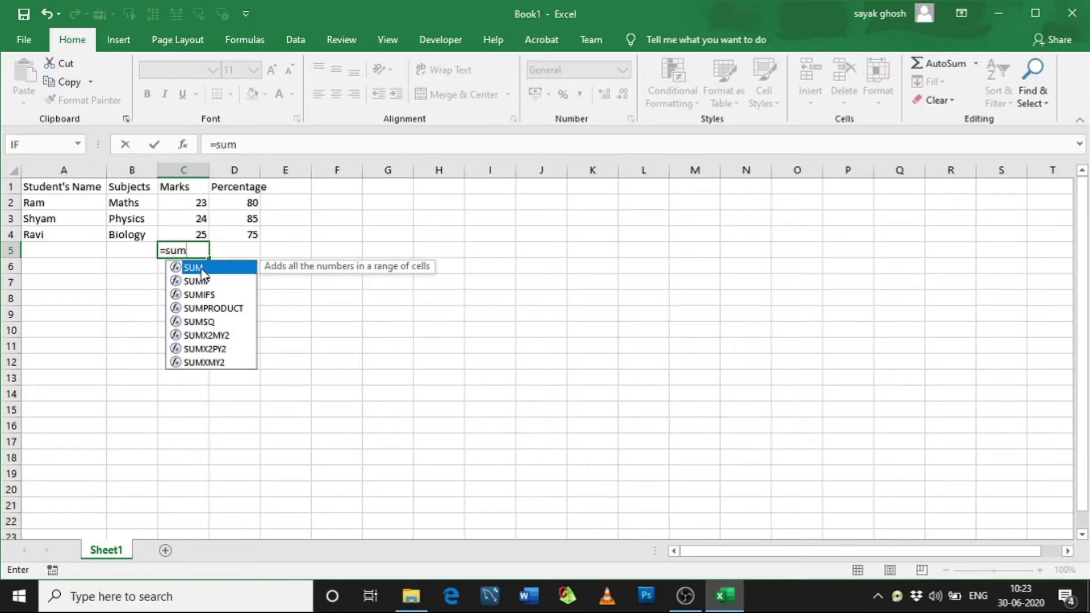
double_click(202, 269)
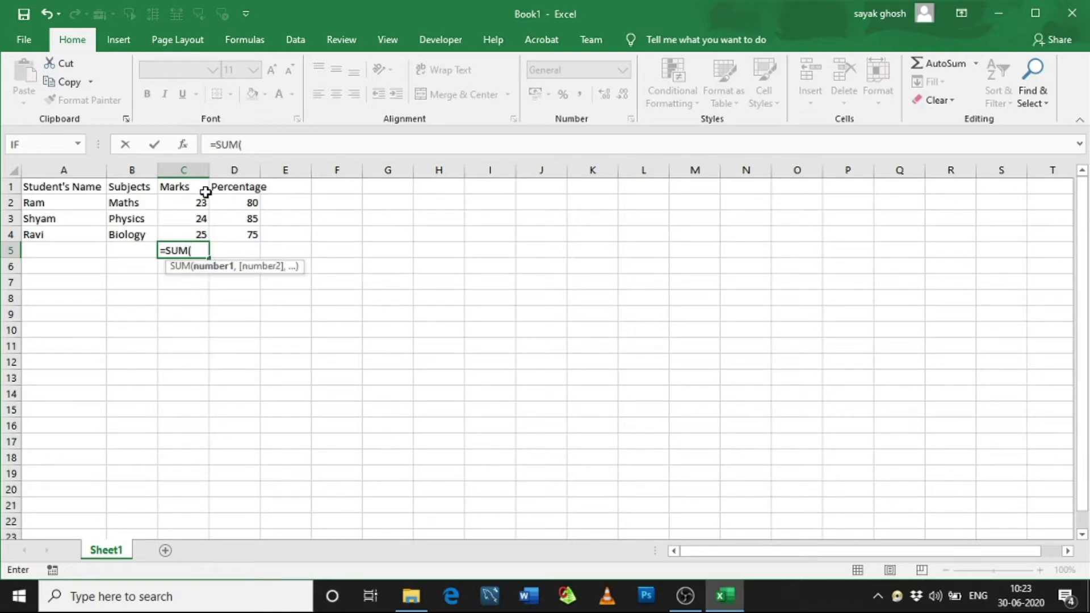
drag(200, 199, 195, 234)
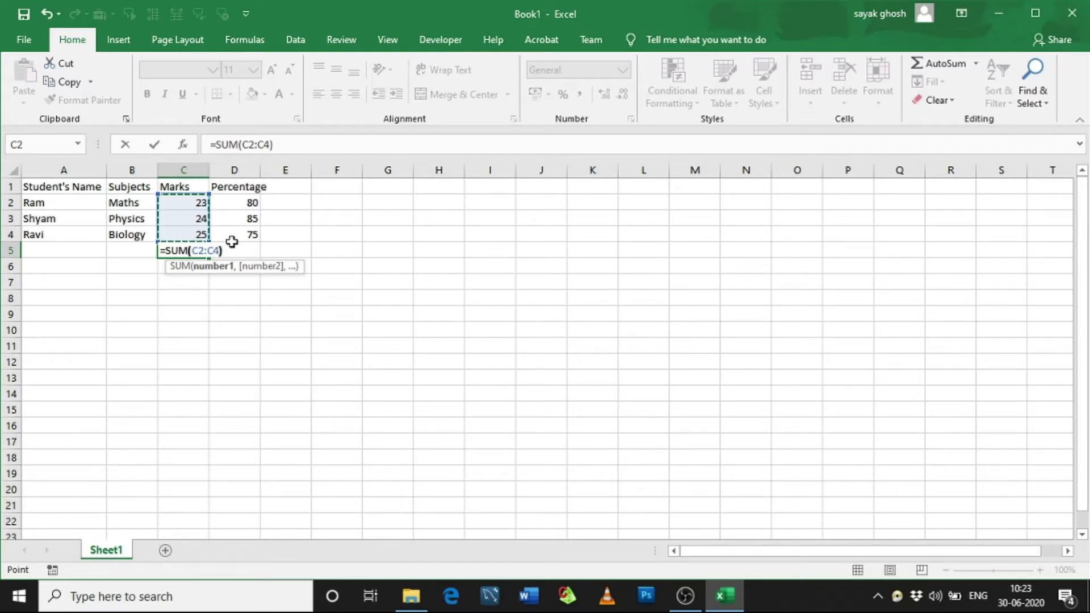
text())
key(Return)
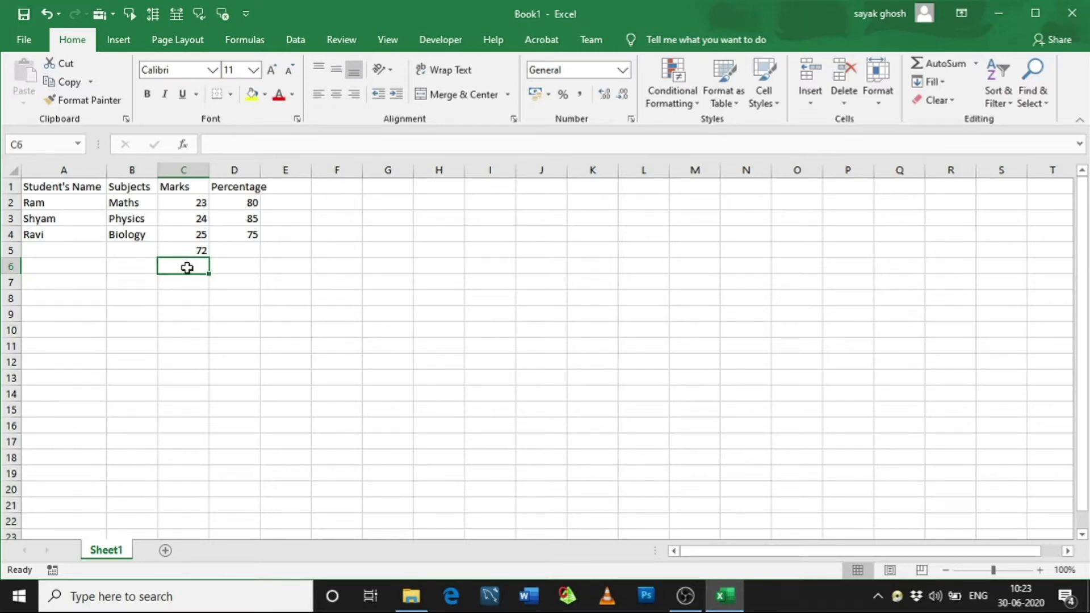
Sum the marks whose percentage matches D3 in cell C6 with the formula =SUMIF(D2:D4,D3,C2:C4).
text(=sum)
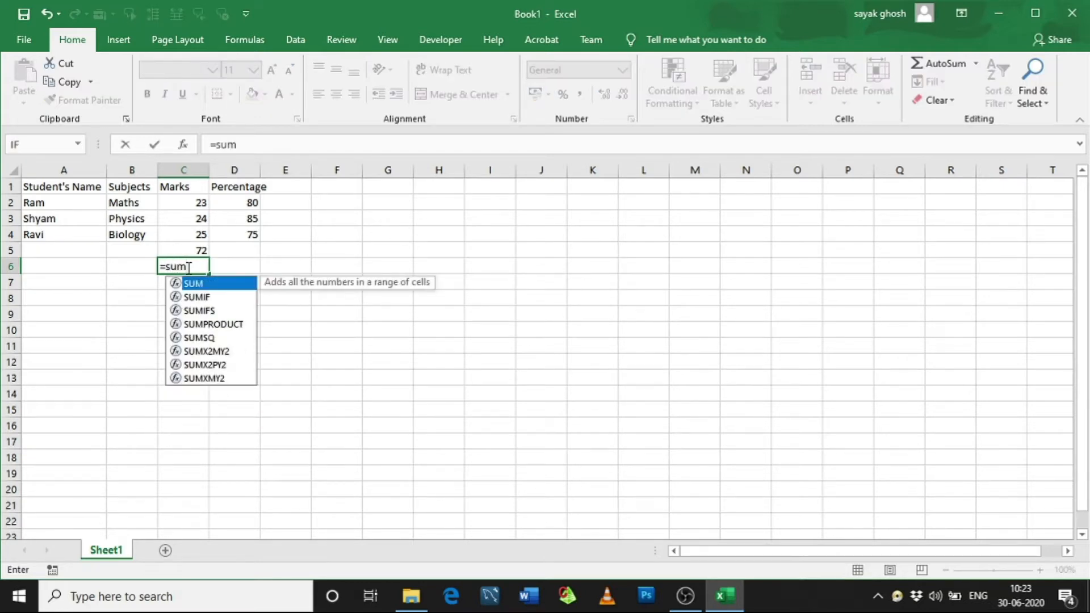
double_click(199, 297)
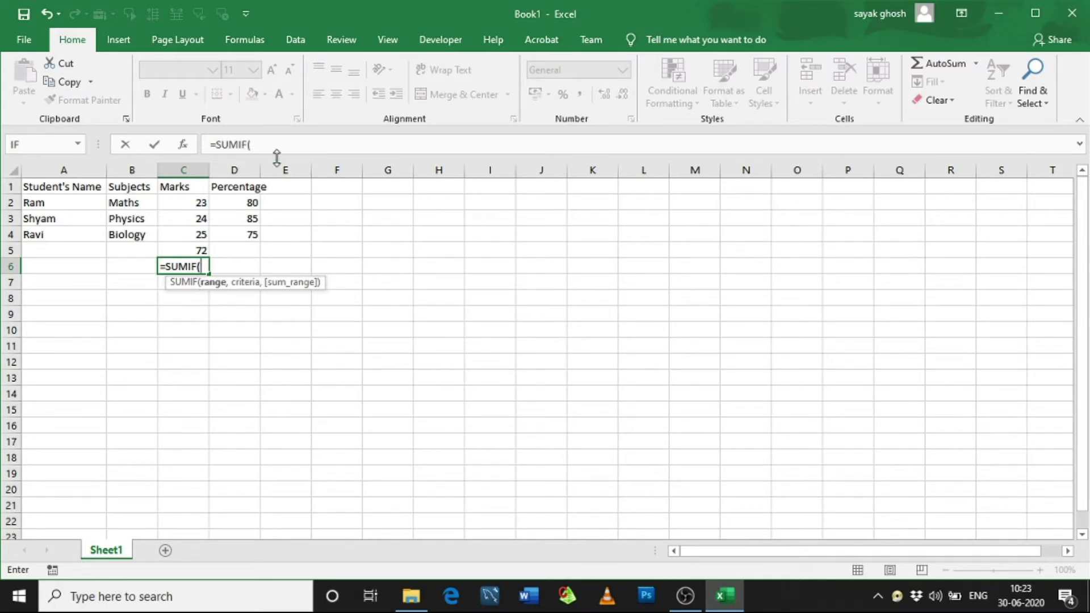
drag(241, 198, 236, 233)
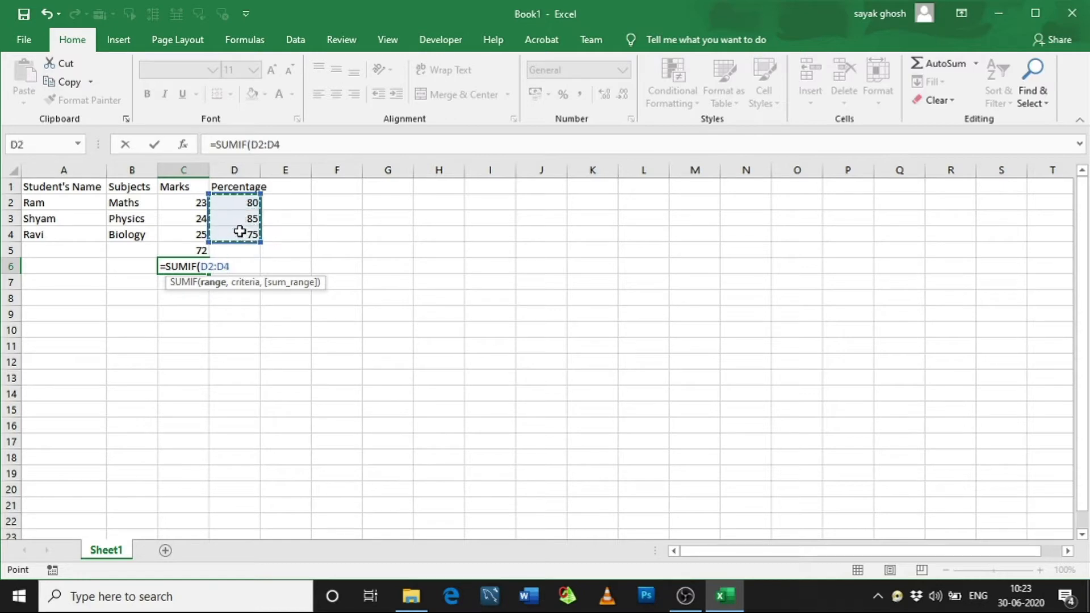
text(,)
click(239, 219)
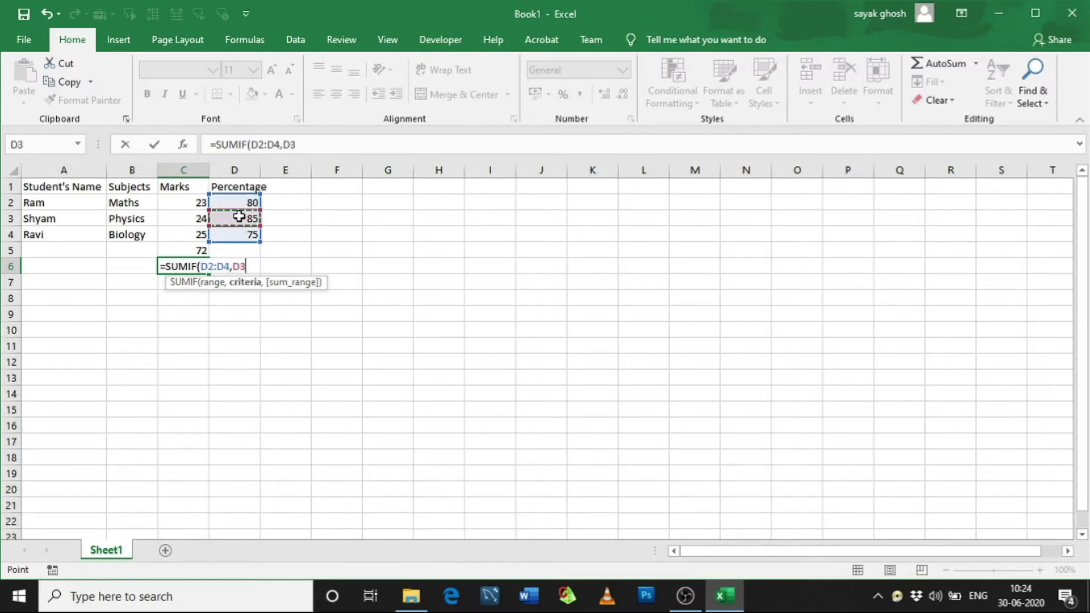
text(,)
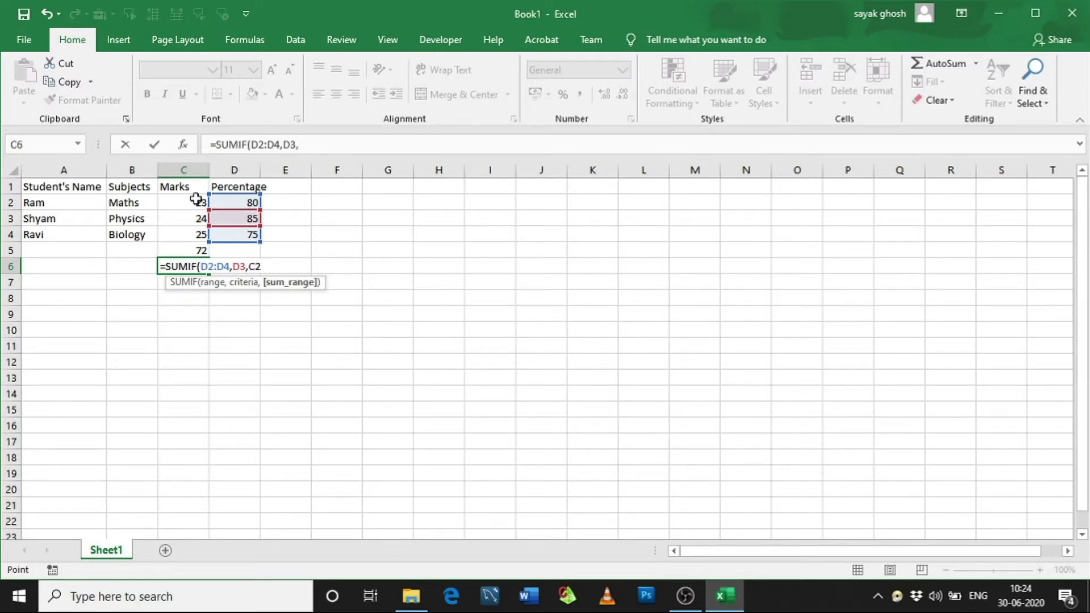
drag(195, 202, 196, 234)
text())
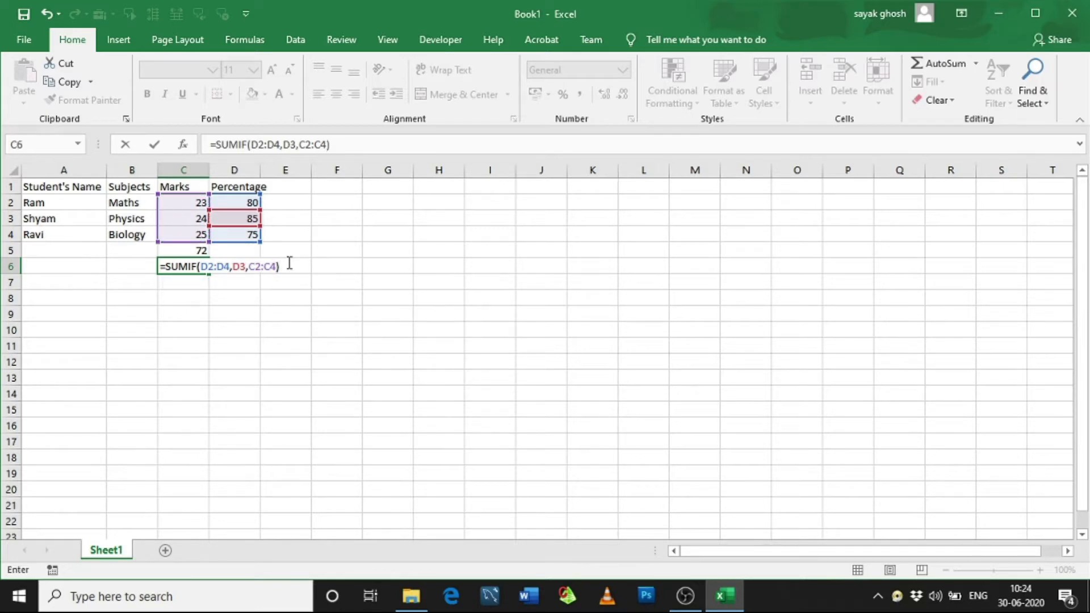
key(Return)
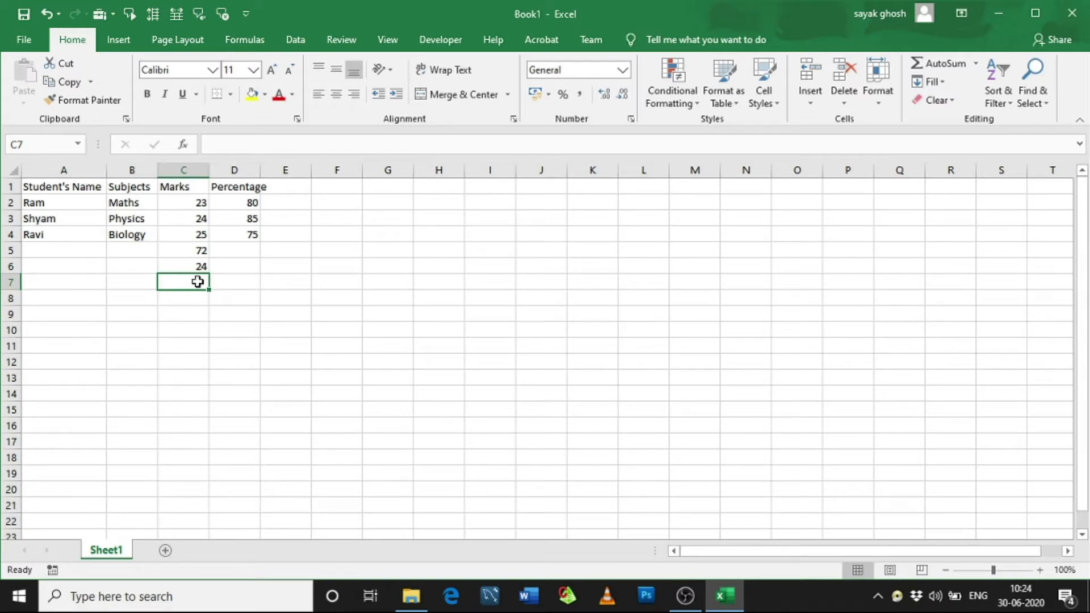
Sum the marks whose percentage matches D3 in cell C7 with the formula =SUMIFS(C2:C4,D2:D4,D3).
text(=)
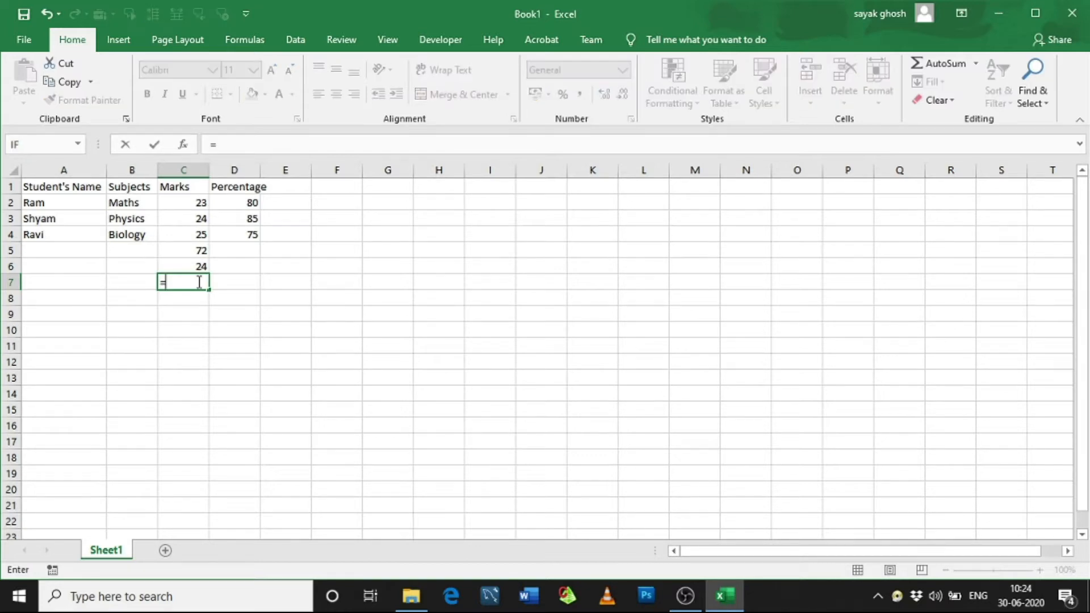
text(s)
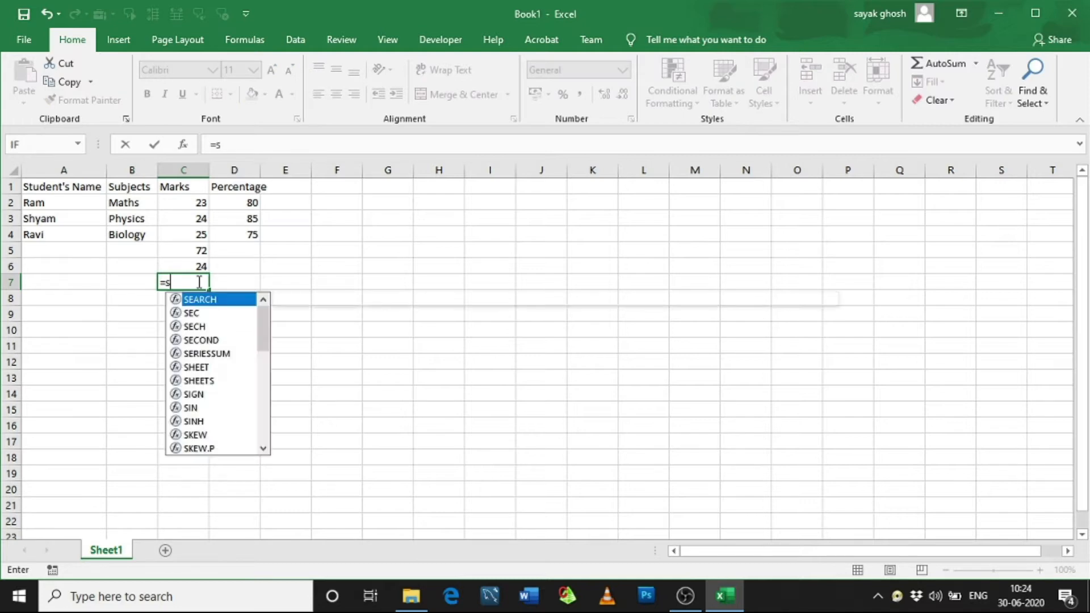
text(umifs)
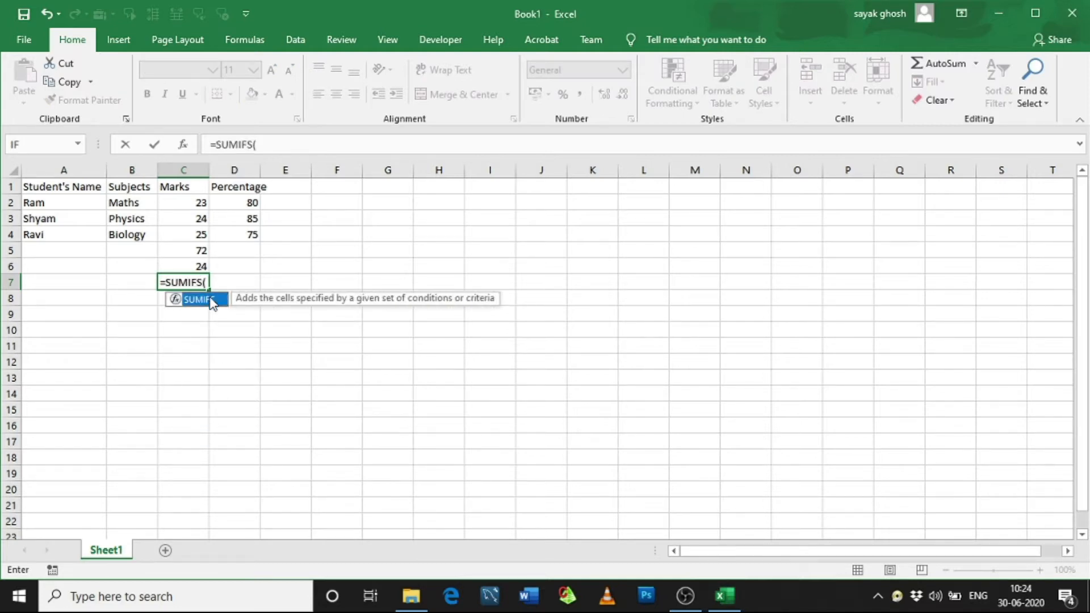
double_click(211, 299)
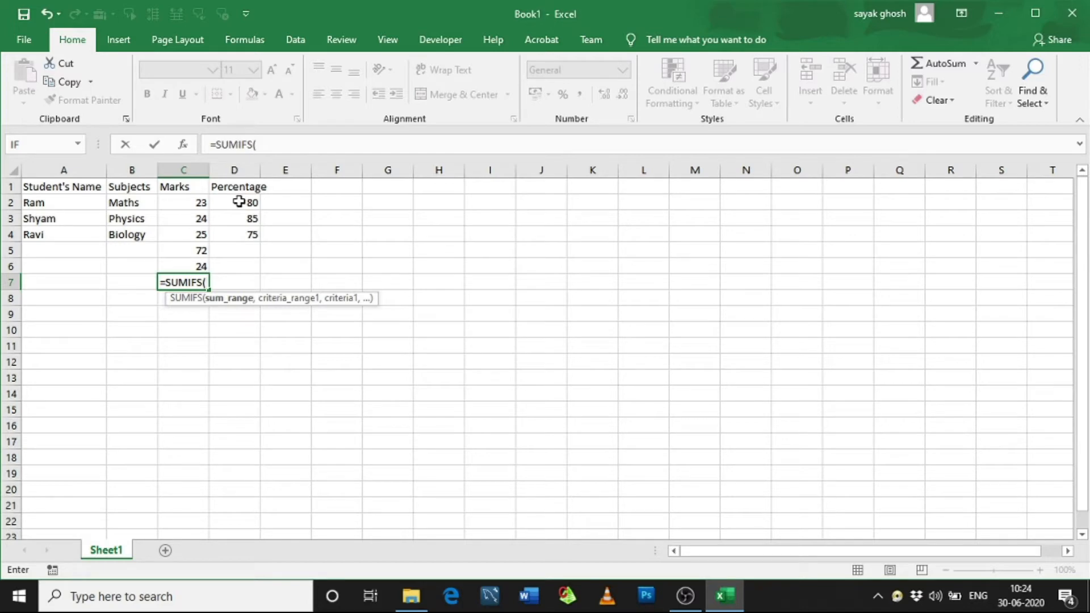
drag(199, 201, 196, 232)
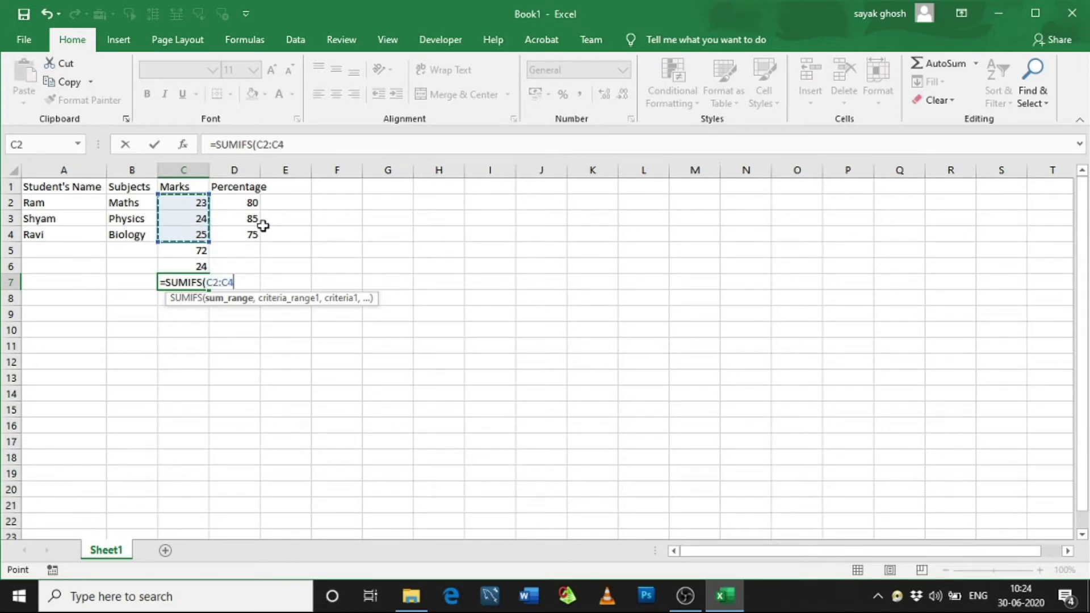
text(,)
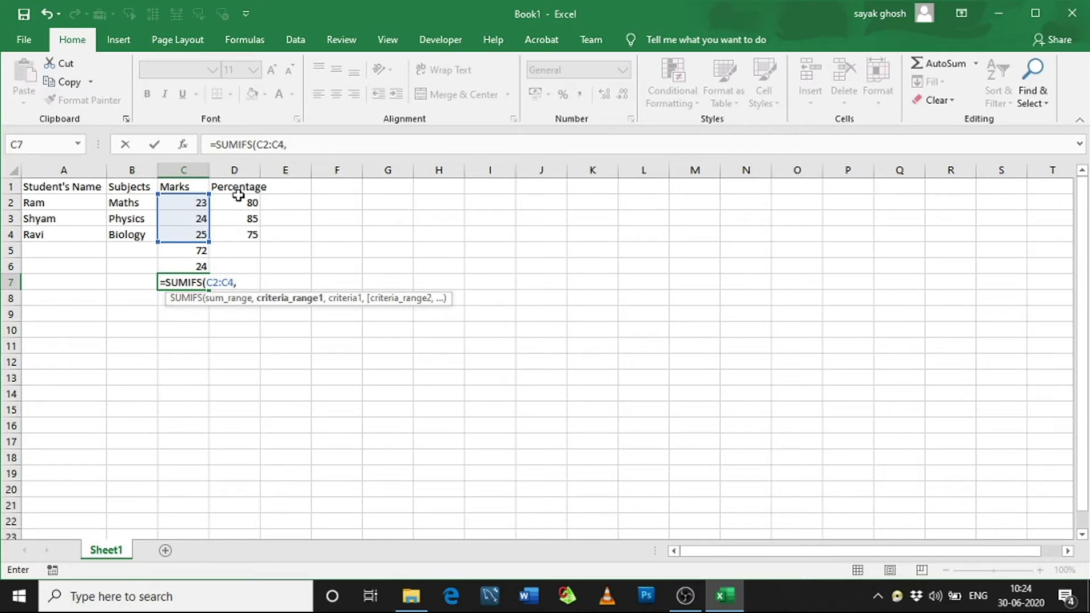
drag(237, 202, 239, 230)
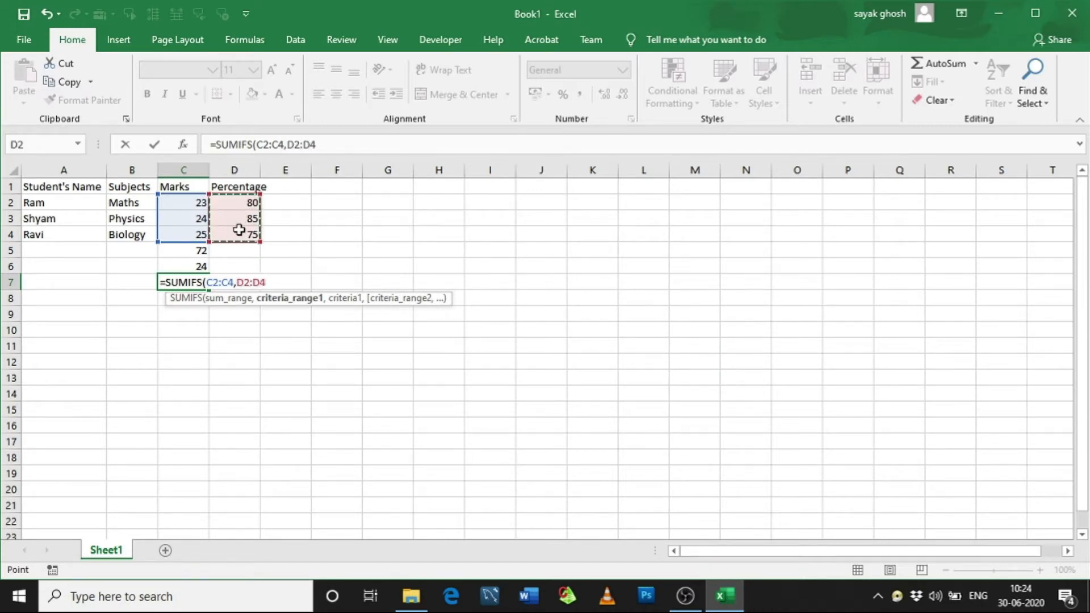
text(,)
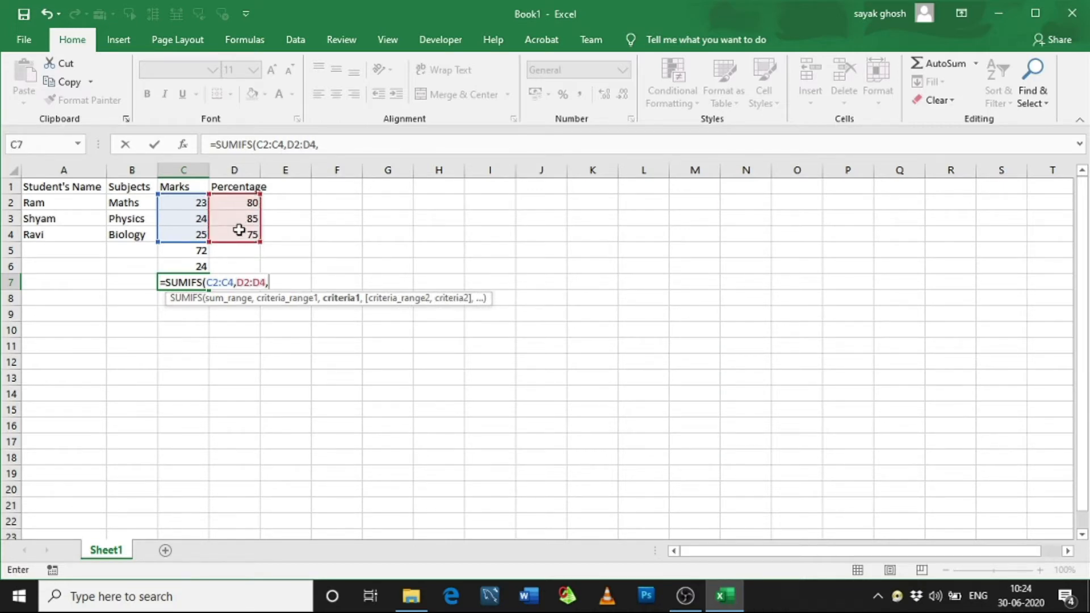
click(249, 218)
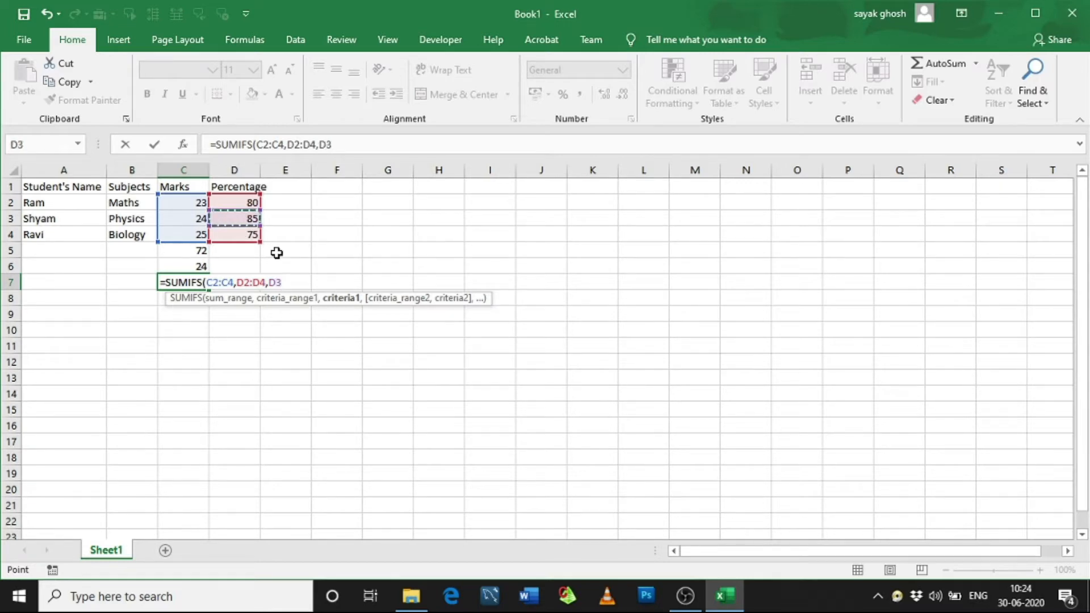
text())
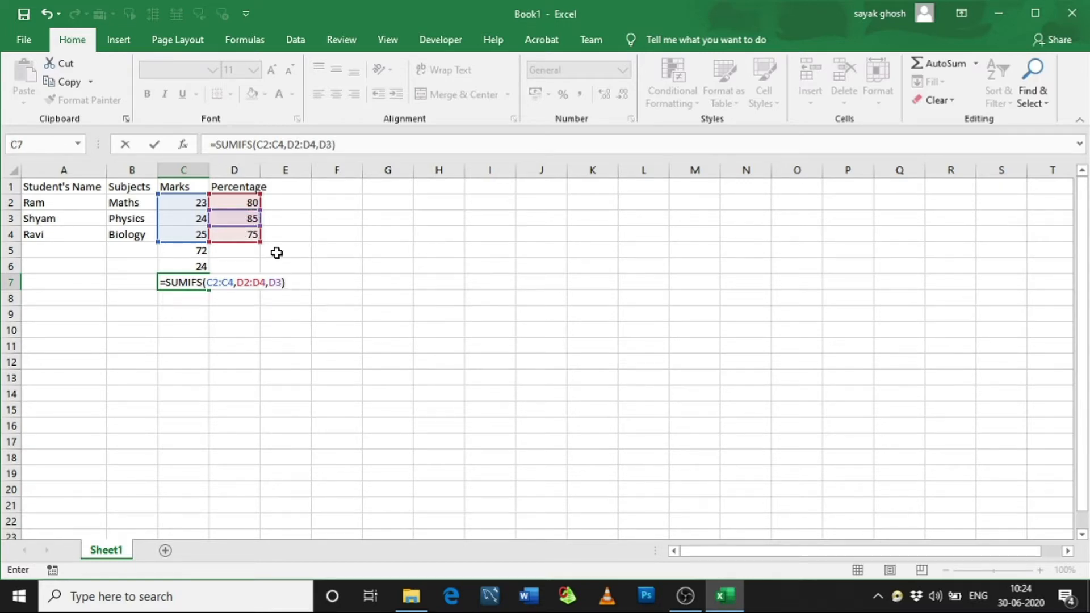
key(Return)
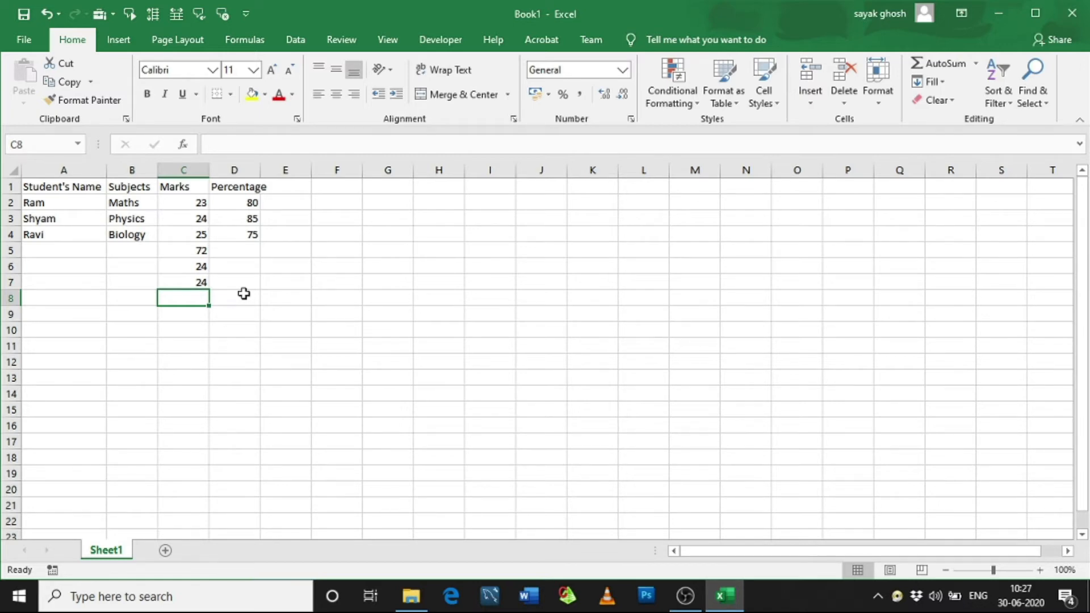
Count the numeric percentages in cell D5 with the formula =COUNT(D2:D4).
click(241, 253)
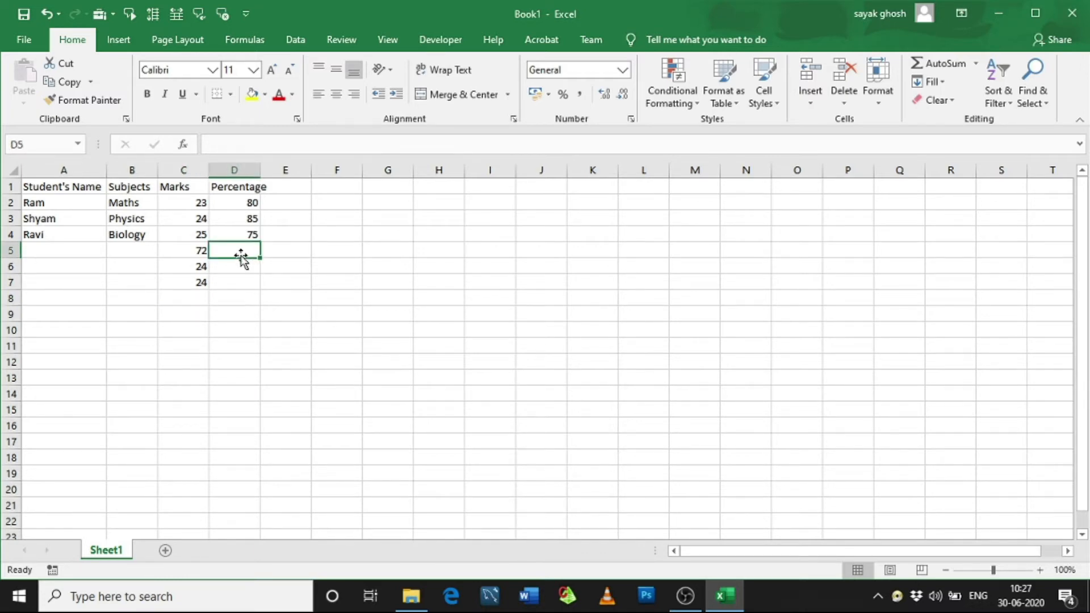
text(=count)
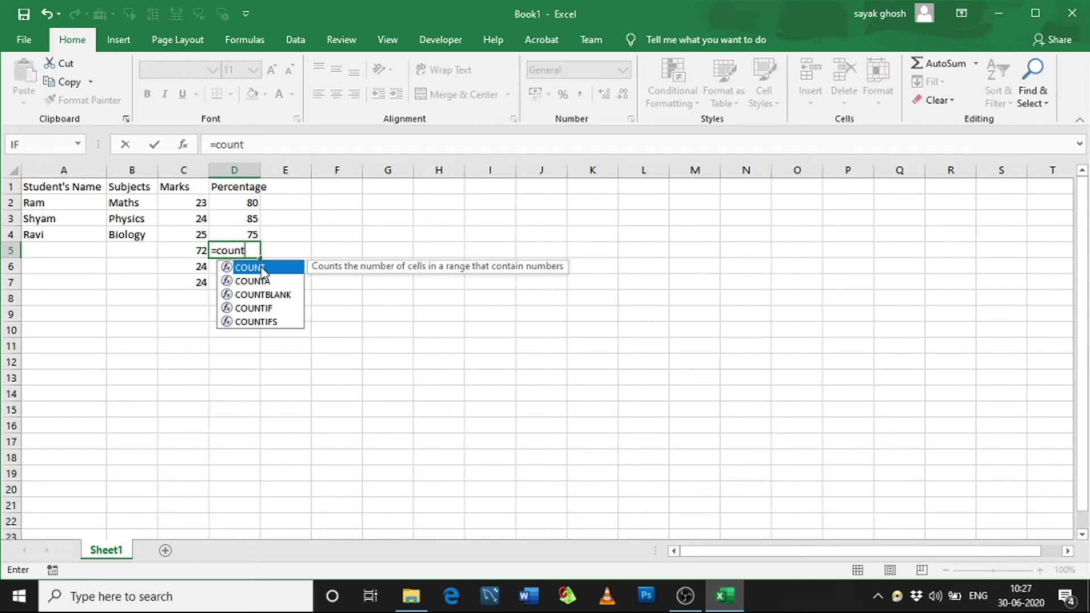
double_click(262, 267)
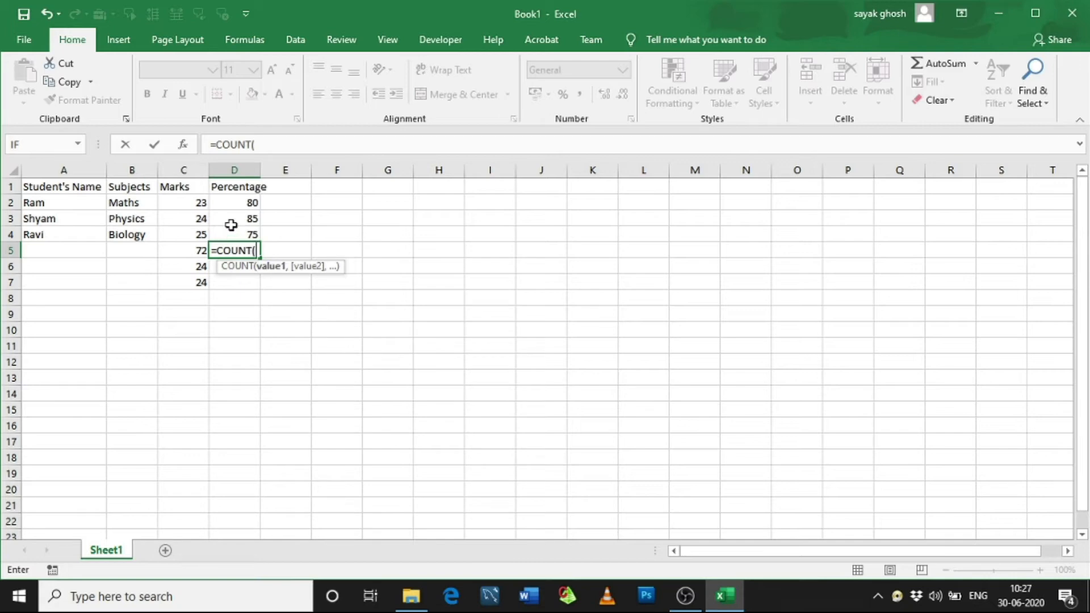
drag(238, 204, 241, 241)
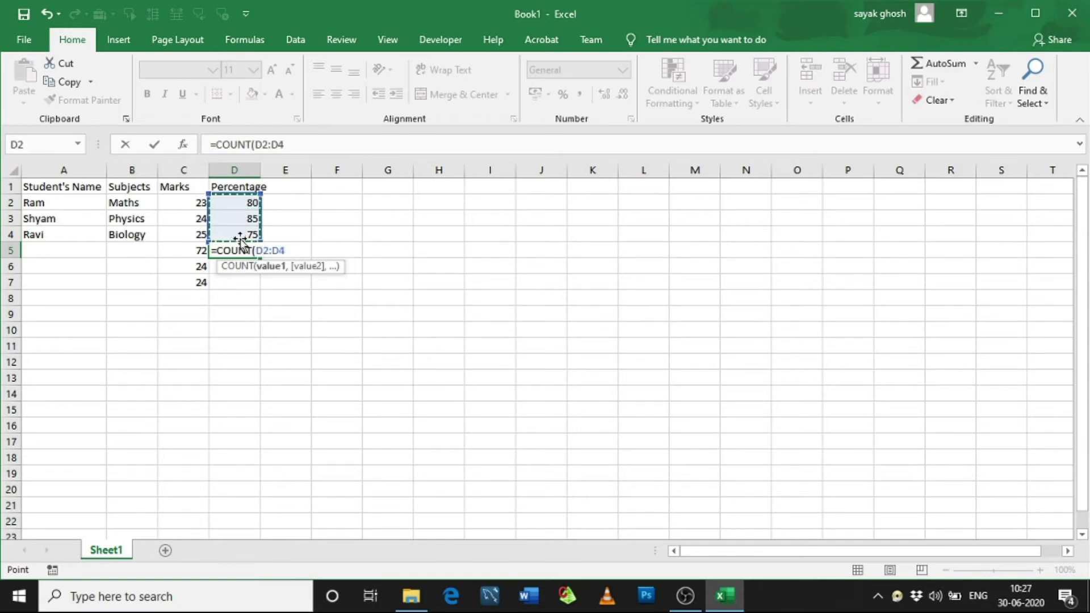
text())
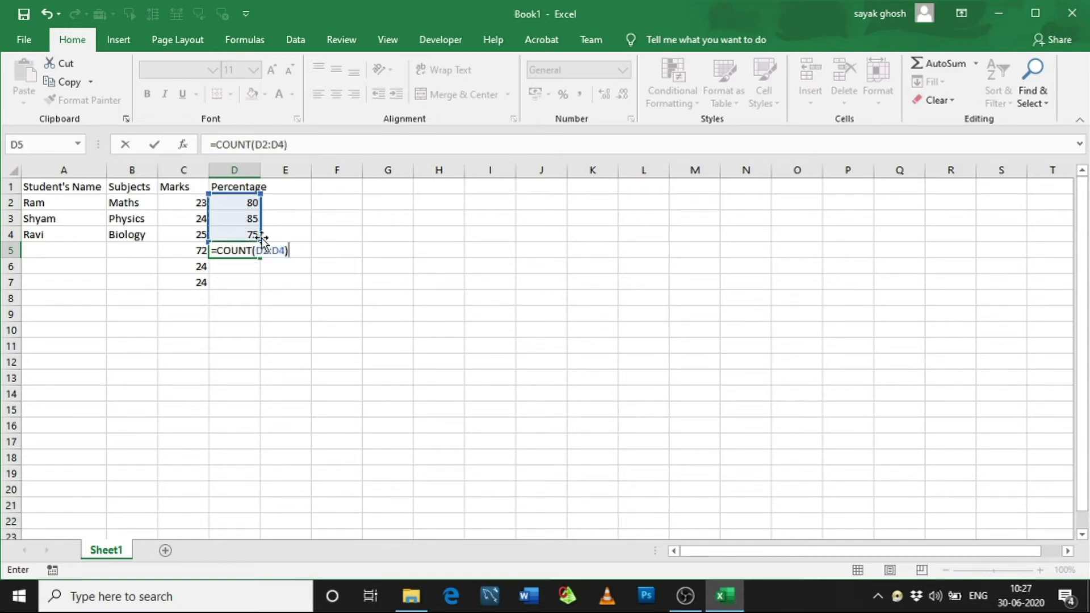
key(Return)
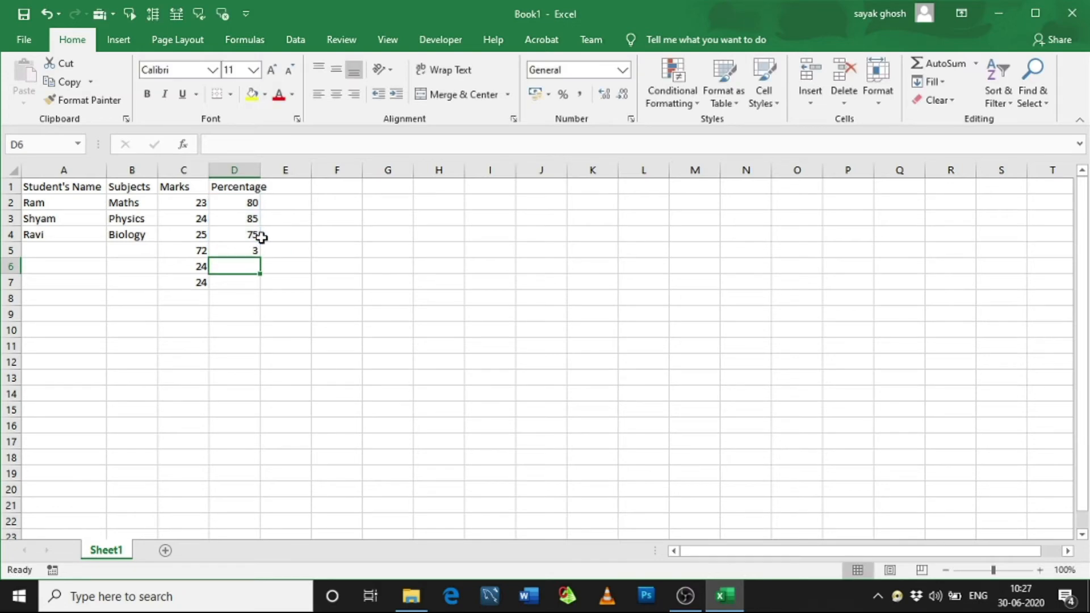
Count the blank percentage cells in cell D6 with the formula =COUNTBLANK(D2:D4), and recheck the entered formula.
text(=)
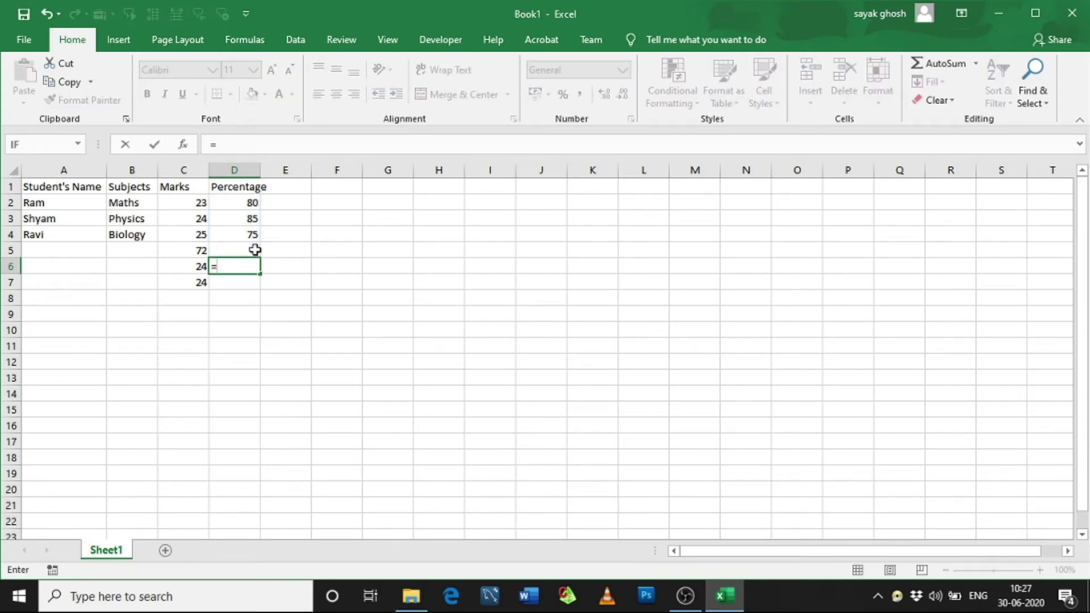
text(count)
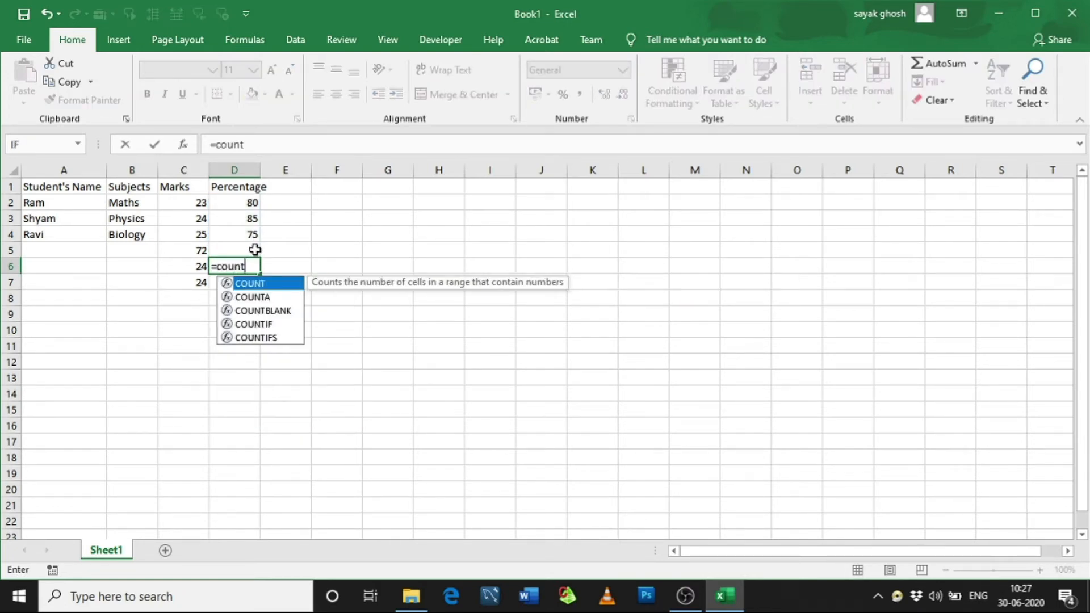
double_click(263, 311)
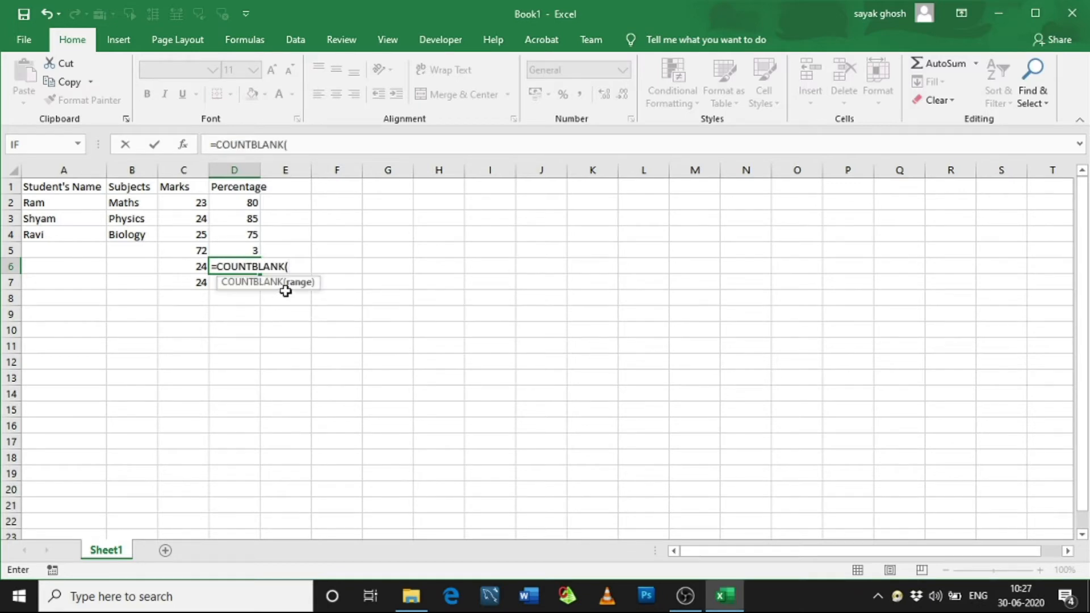
drag(237, 202, 258, 233)
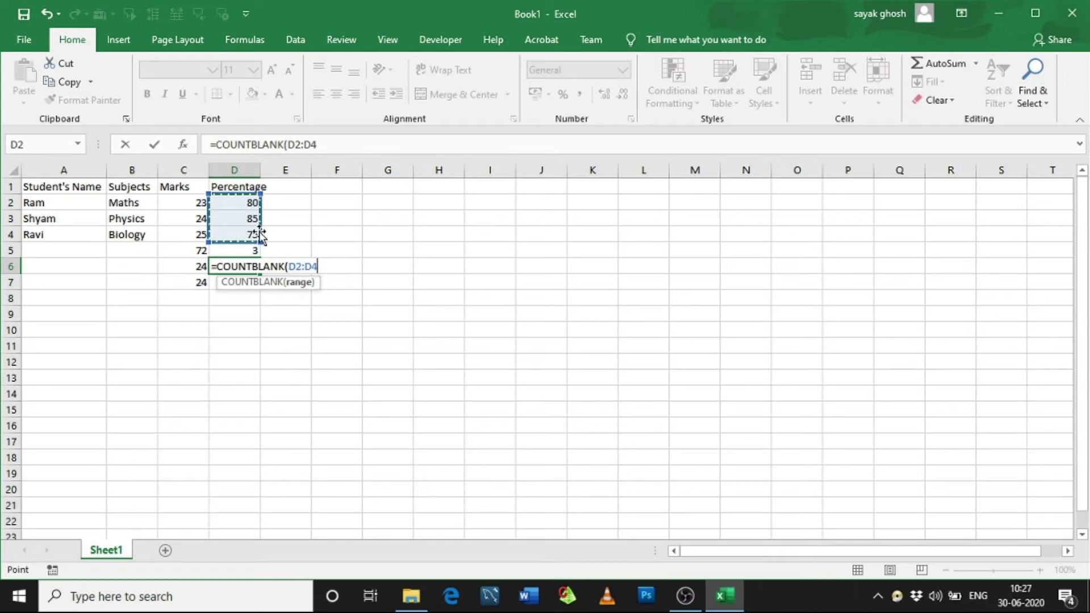
text())
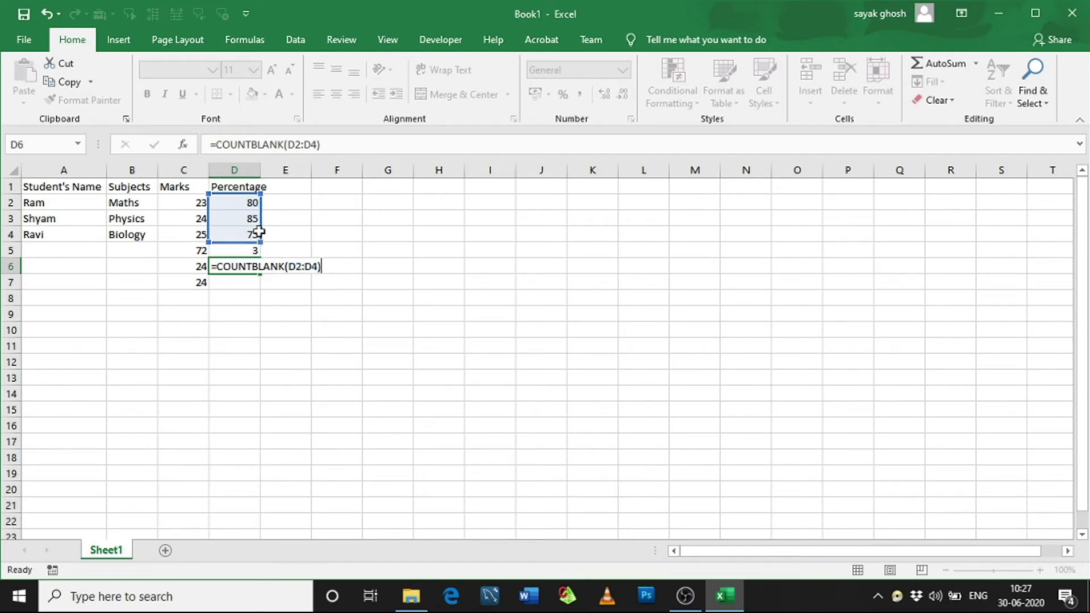
key(Return)
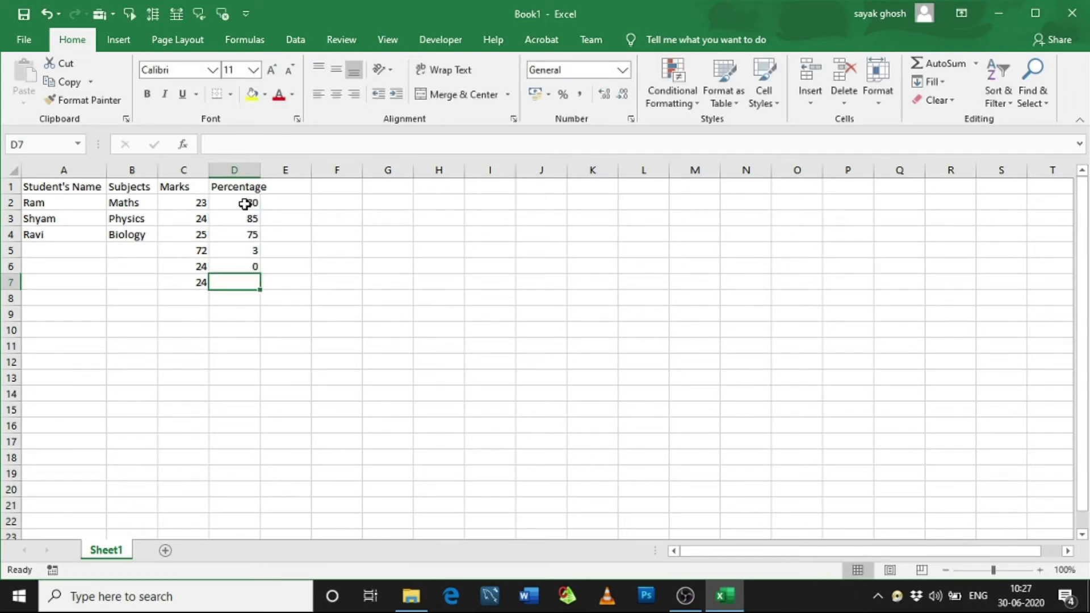
double_click(236, 266)
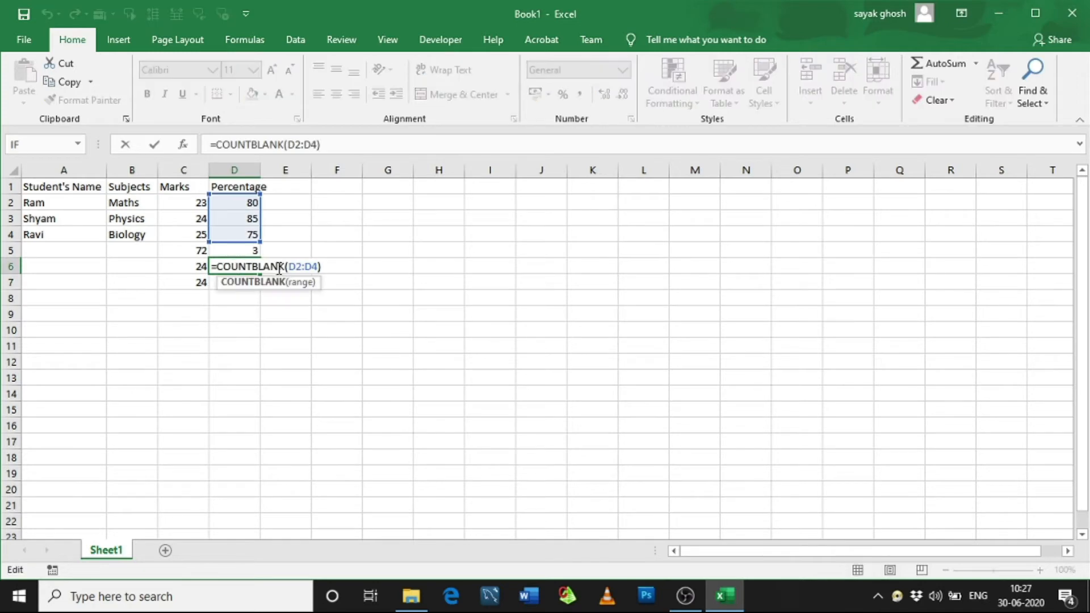
click(259, 294)
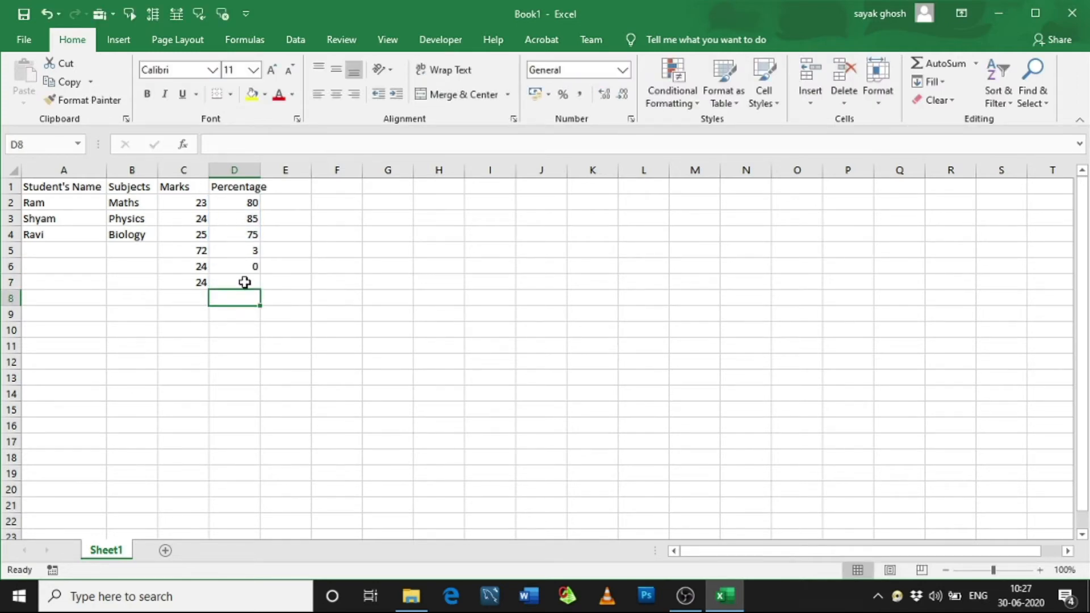
Count the percentages that match D3 in cell D7 with the formula =COUNTIF(D2:D4,D3), and recheck the entered formula.
click(245, 282)
text(=)
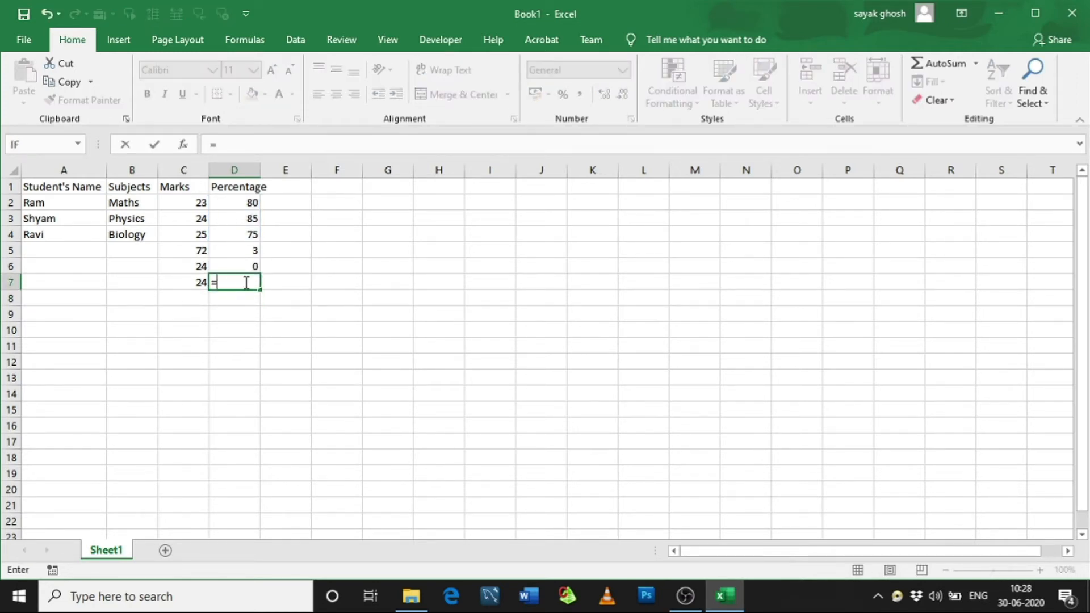
text(count)
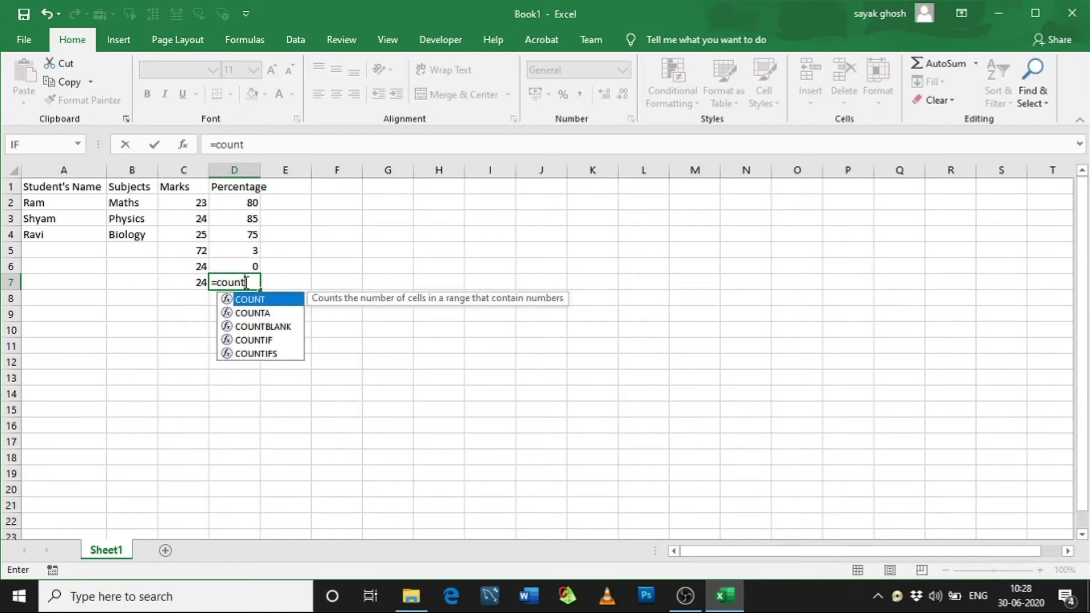
click(260, 353)
double_click(259, 340)
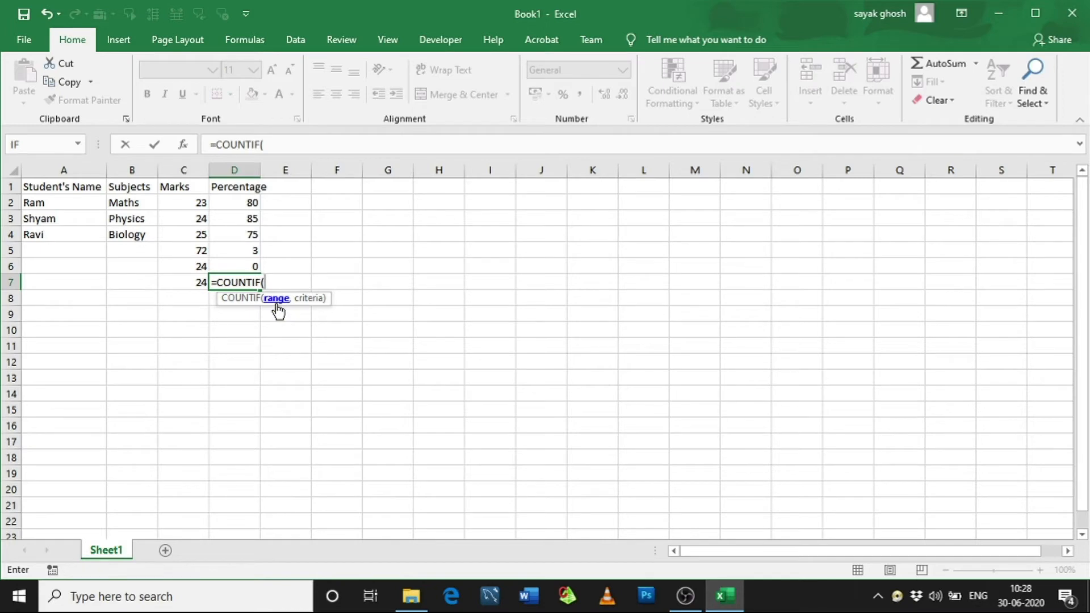
drag(243, 203, 251, 243)
text(,)
click(238, 217)
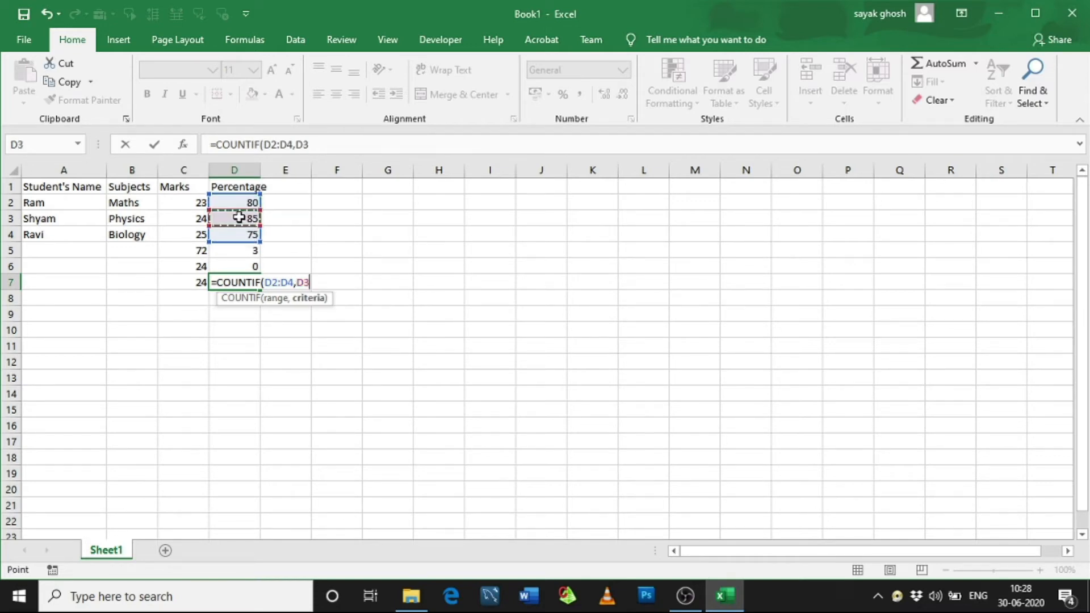
text())
key(Return)
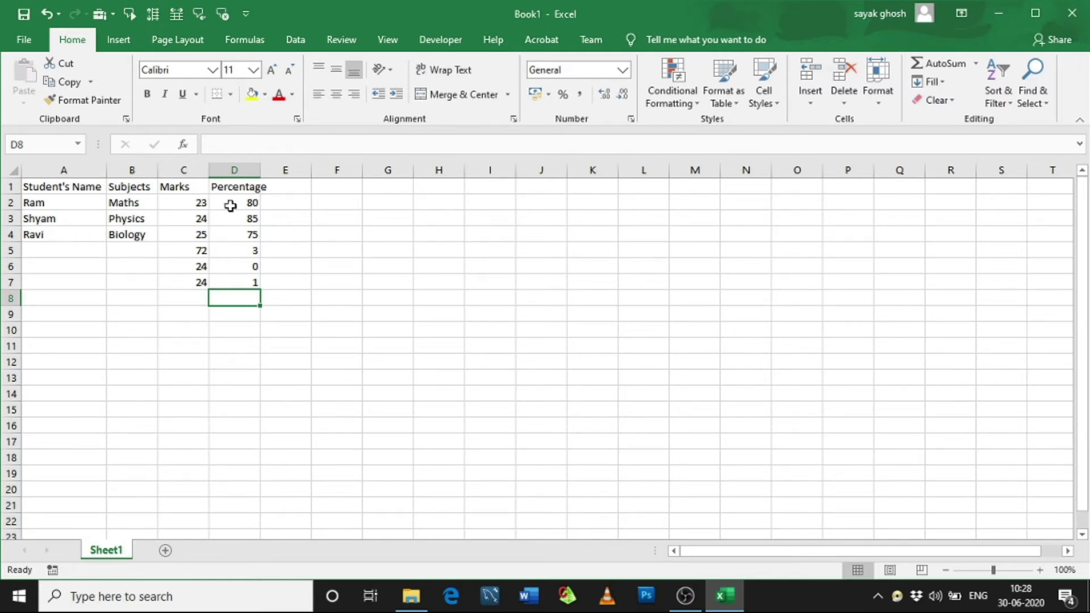
double_click(244, 282)
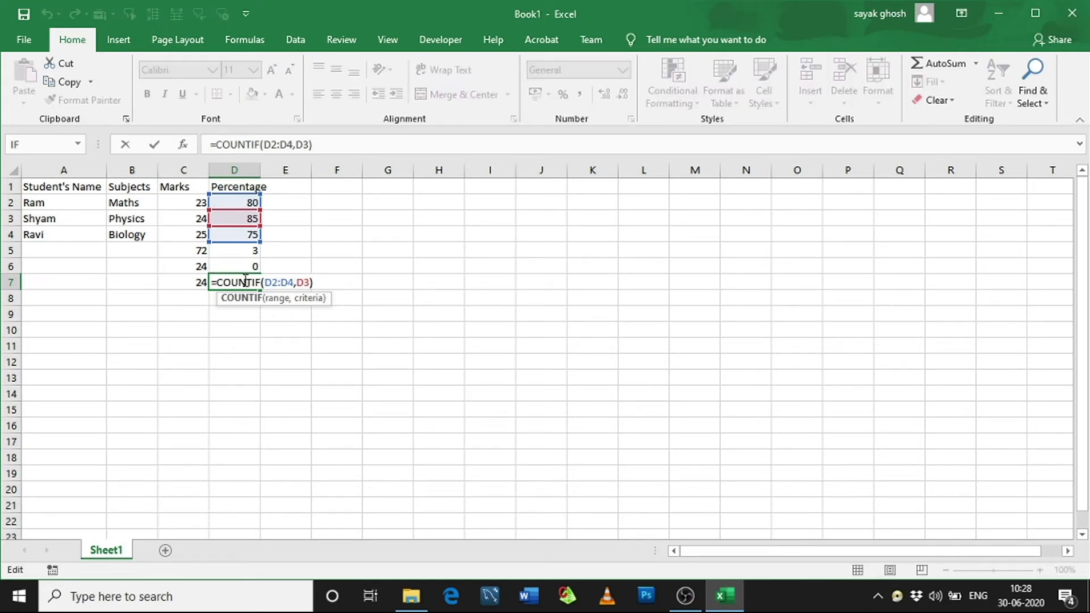
click(234, 312)
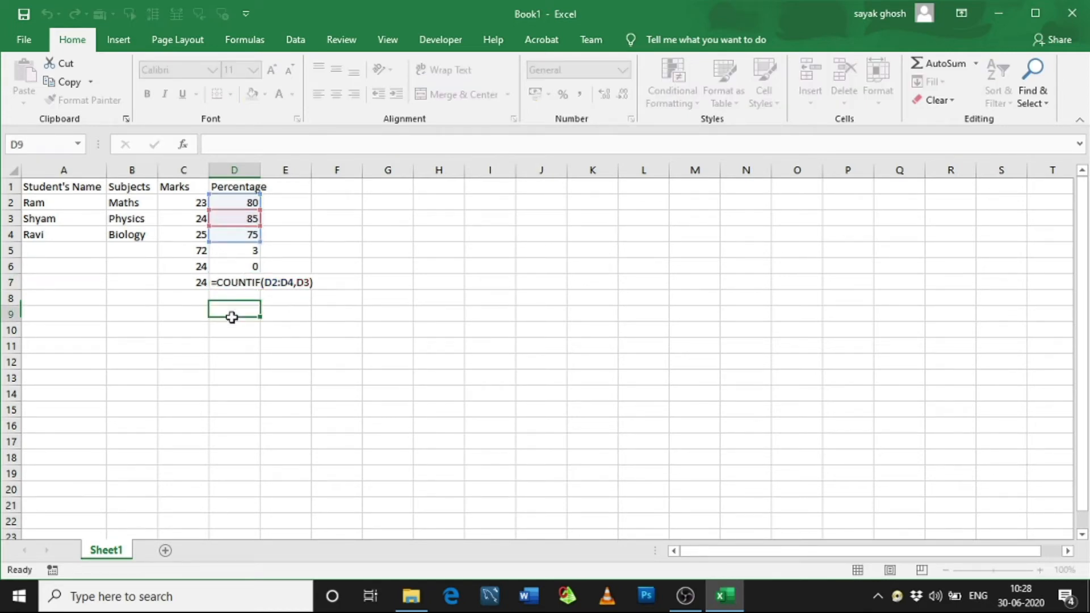
Count the percentages that match D2 in cell D8 with the formula =COUNTIFS(D2:D4,D2).
click(234, 301)
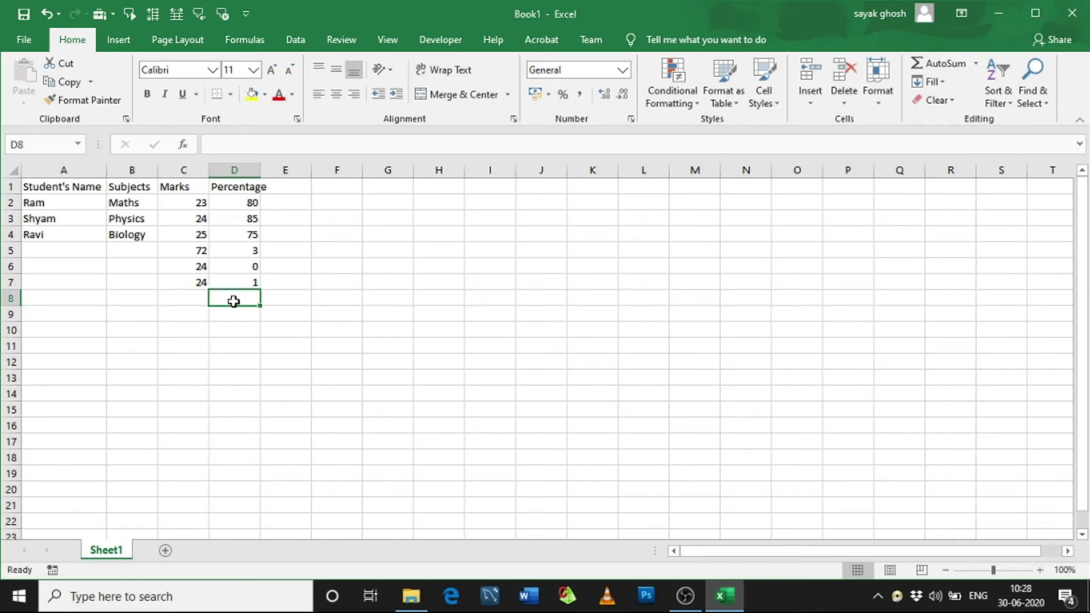
text(=c)
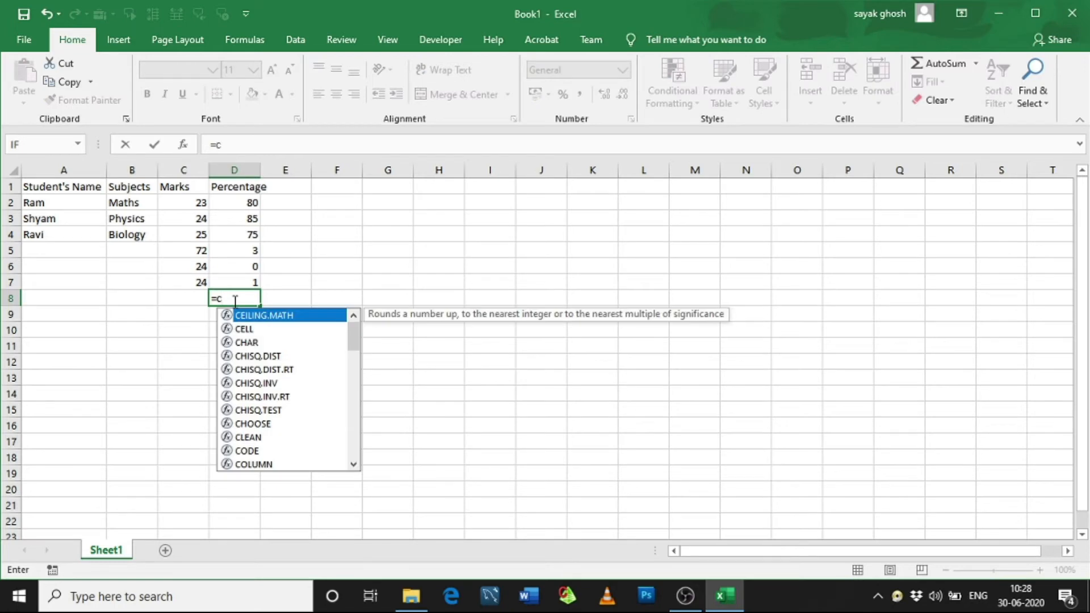
text(ount)
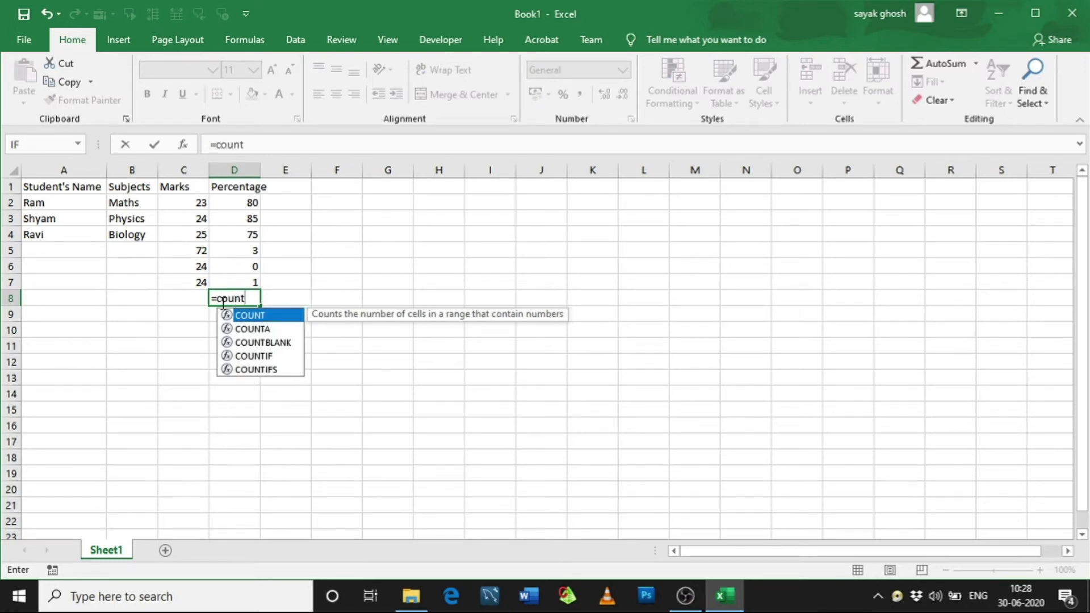
double_click(254, 369)
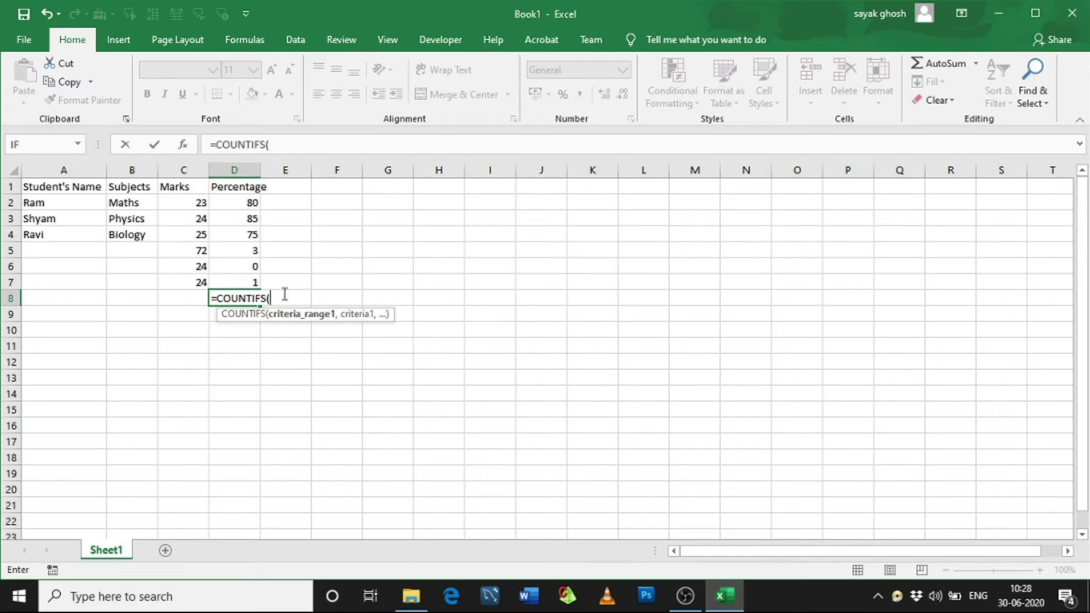
drag(246, 201, 280, 235)
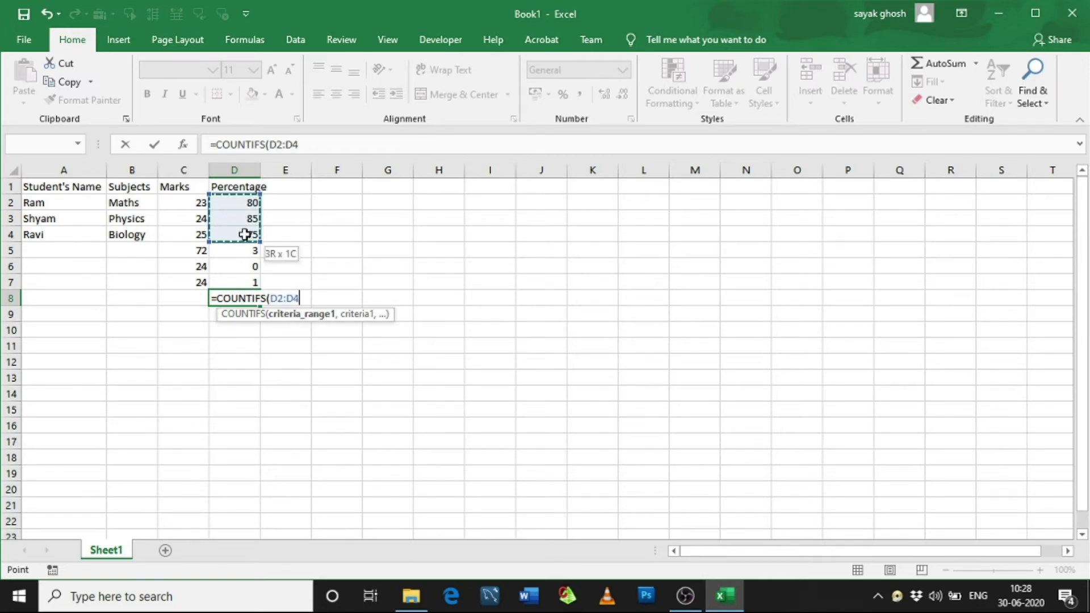
text(,)
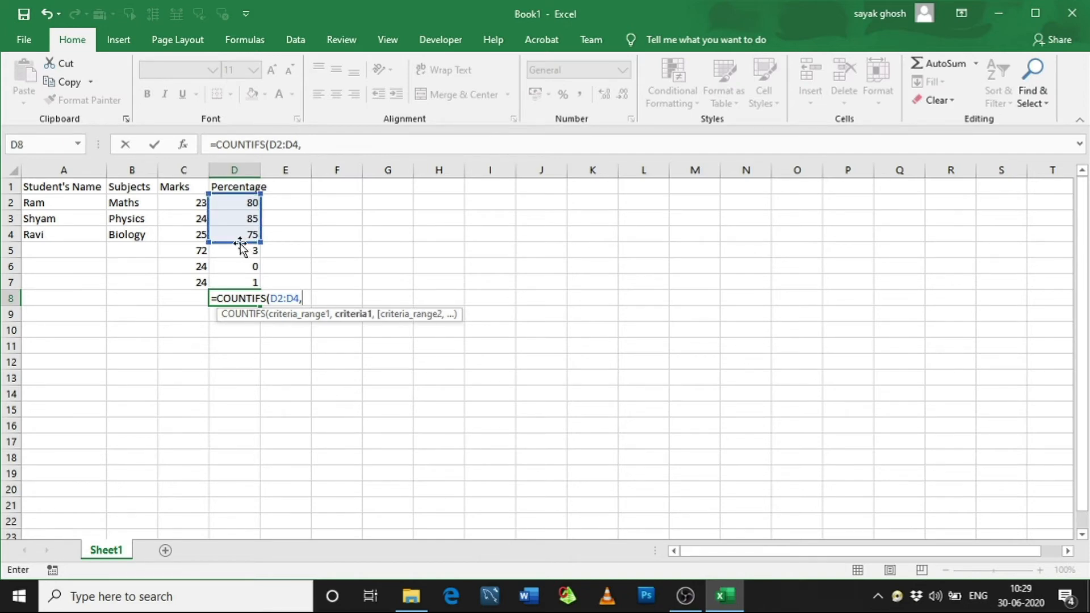
click(234, 201)
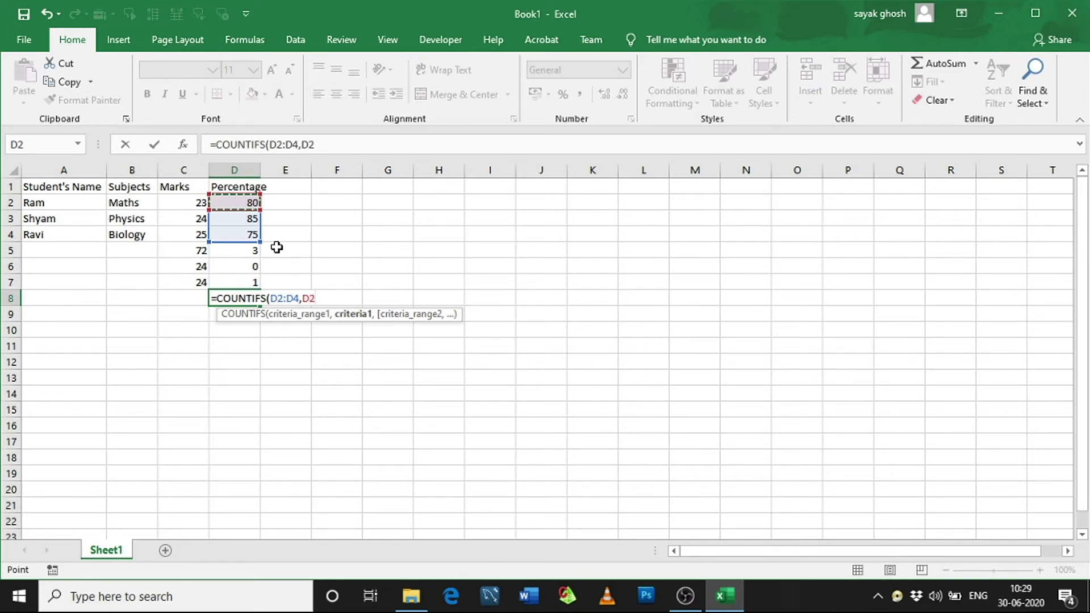
text())
key(Return)
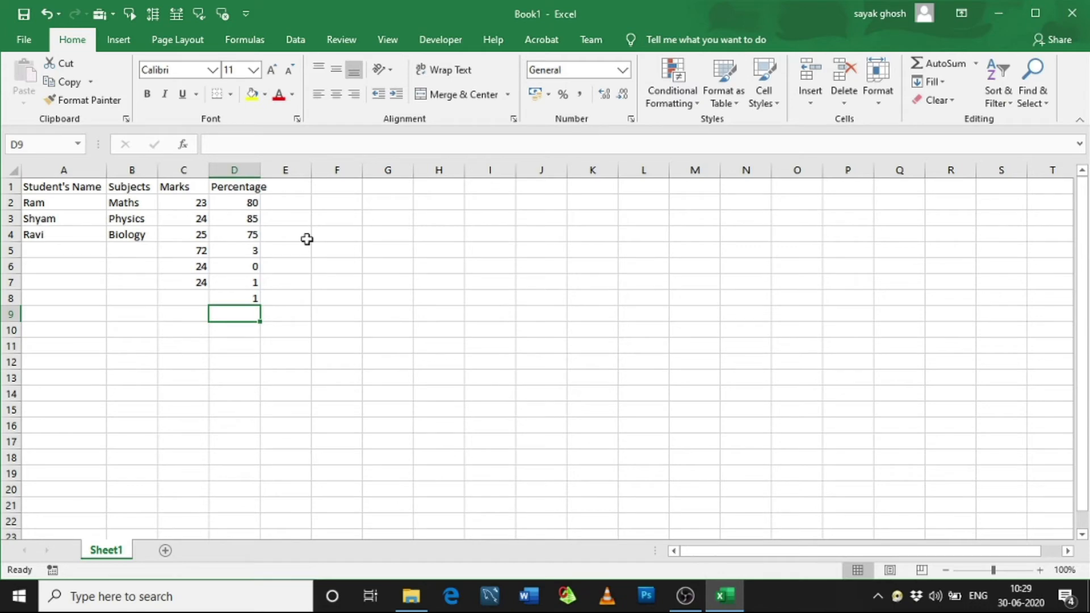
Review the COUNTIF formula in D7 and the COUNTIFS formula in D8 without changing them.
double_click(243, 282)
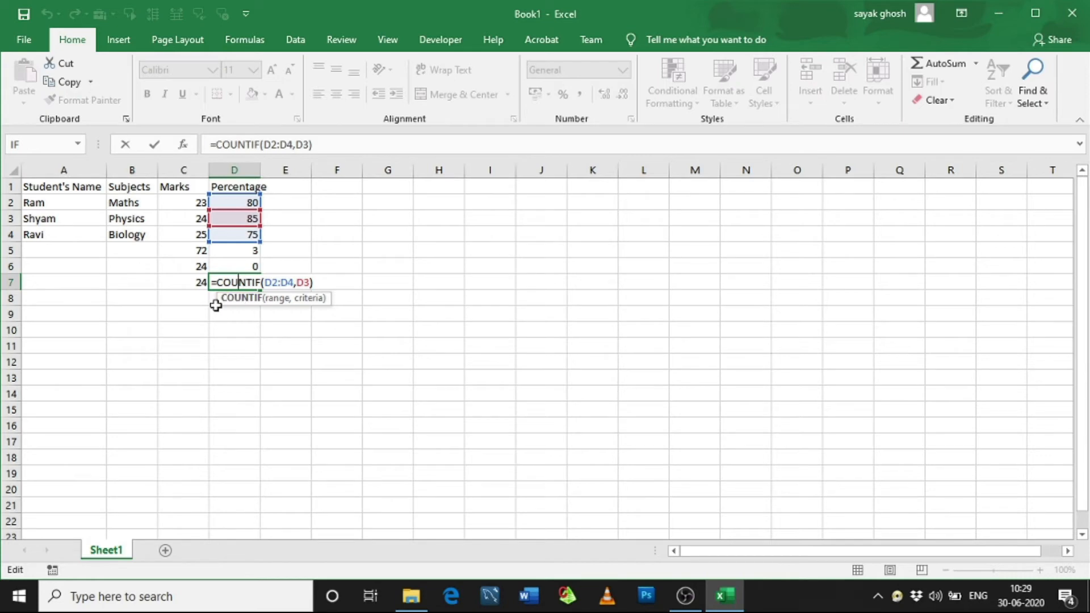
key(Return)
double_click(246, 301)
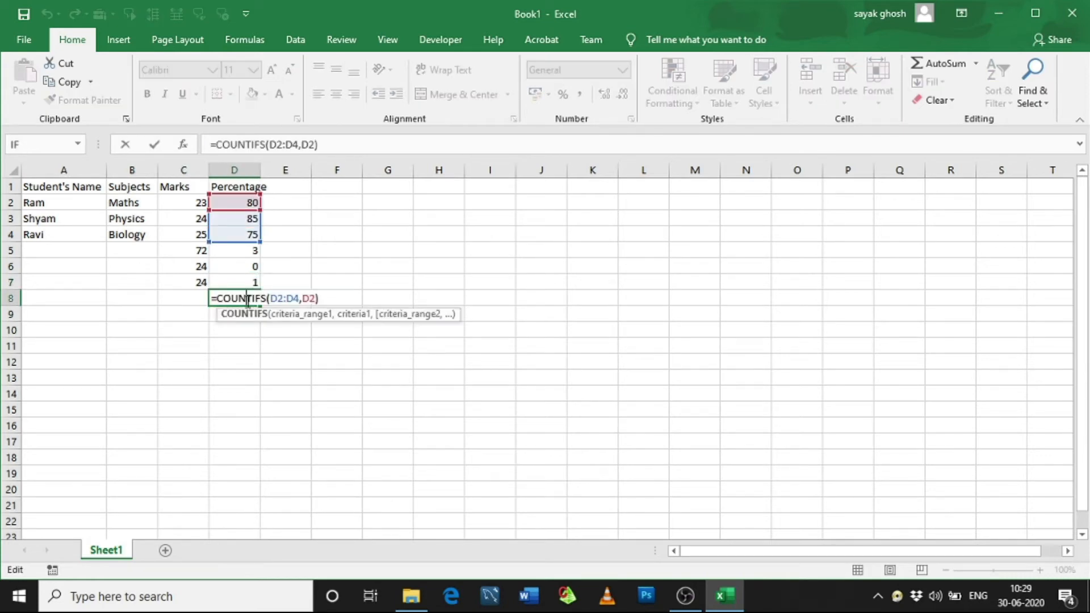
click(236, 328)
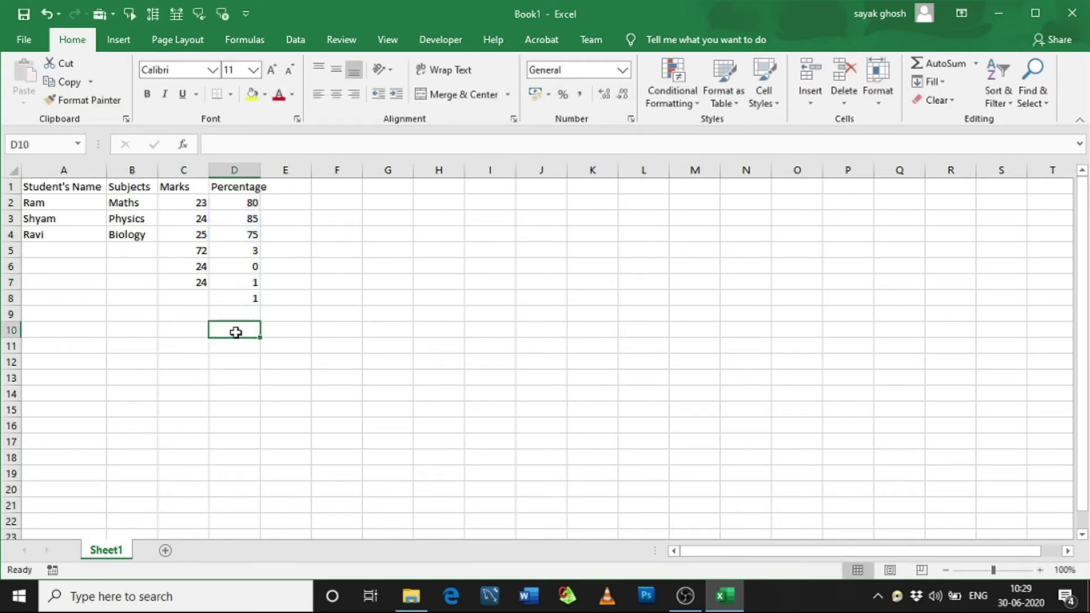
click(240, 315)
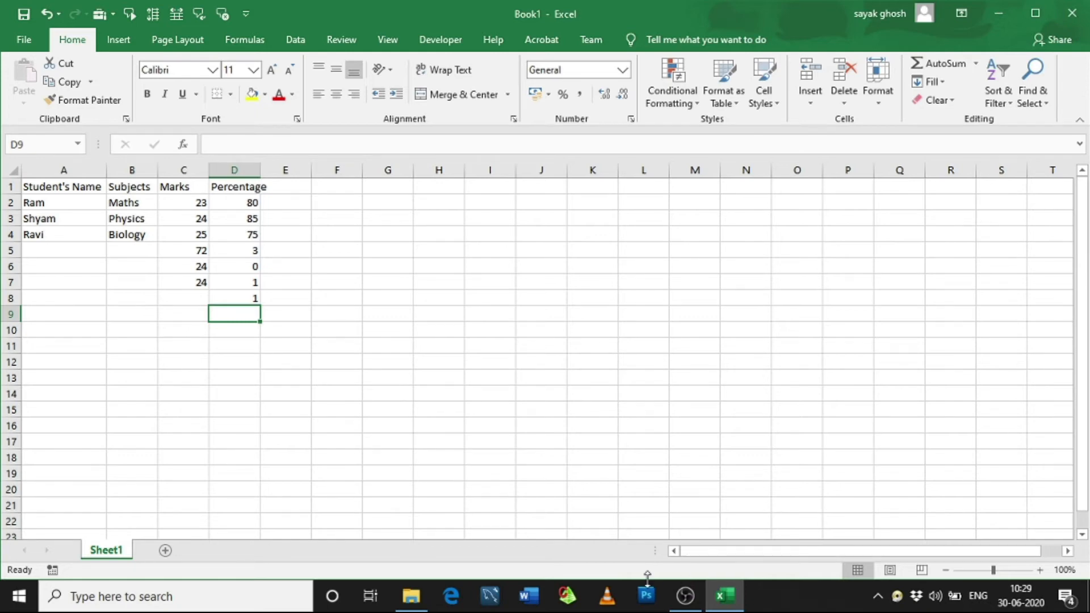
click(686, 596)
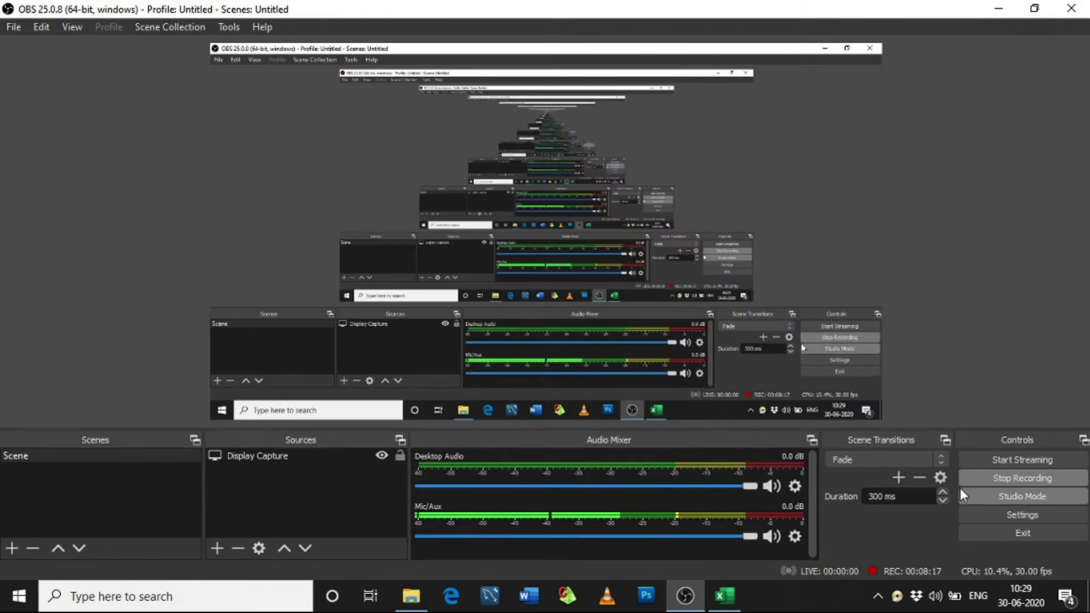
click(999, 8)
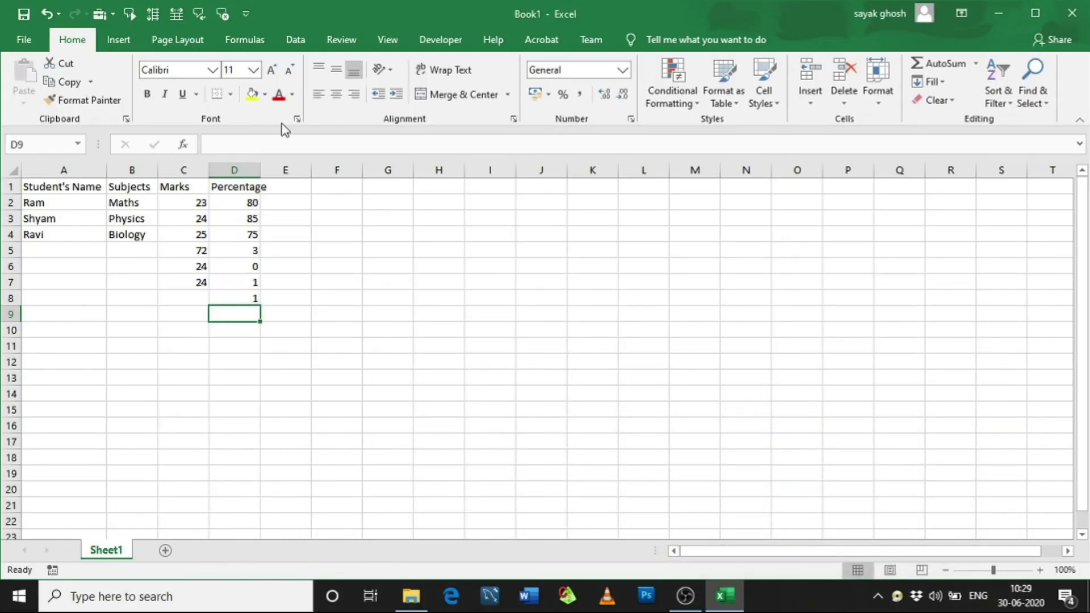
Apply All Borders to the student marks table in A1:D4.
drag(66, 186, 246, 238)
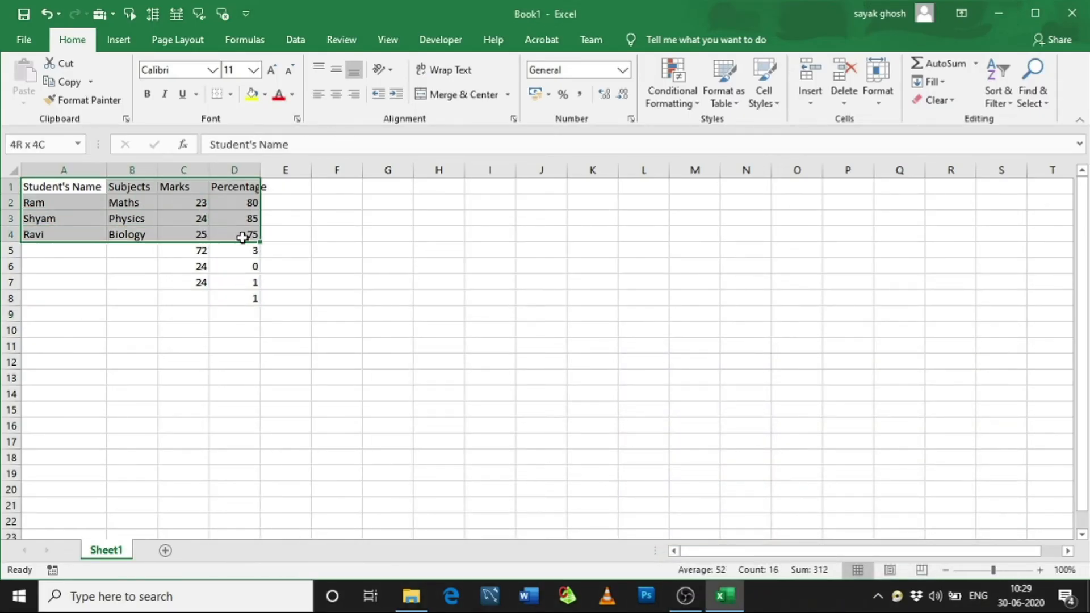
click(230, 93)
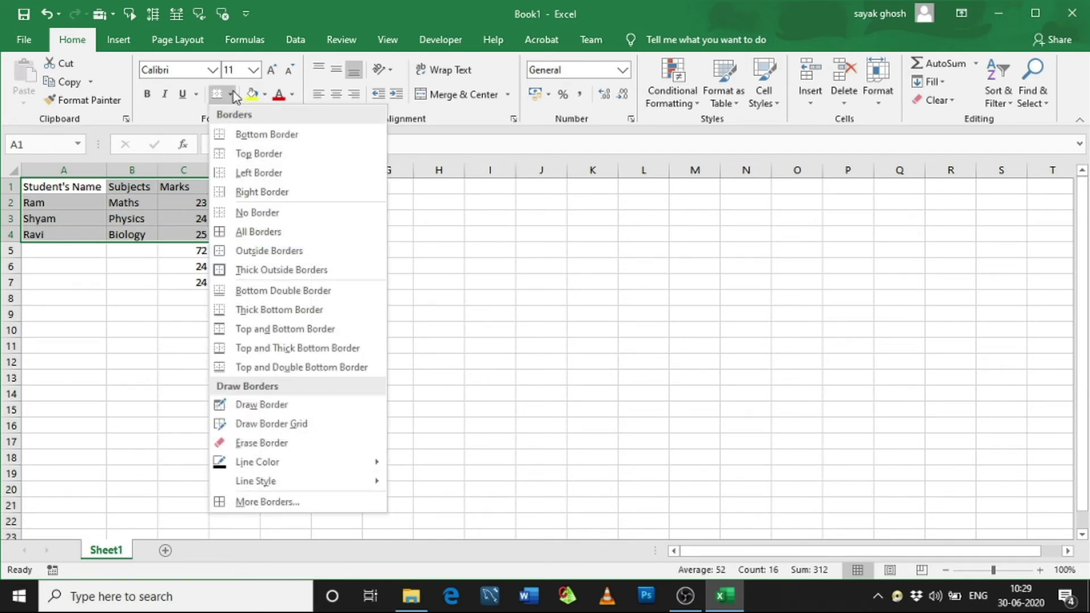
click(276, 233)
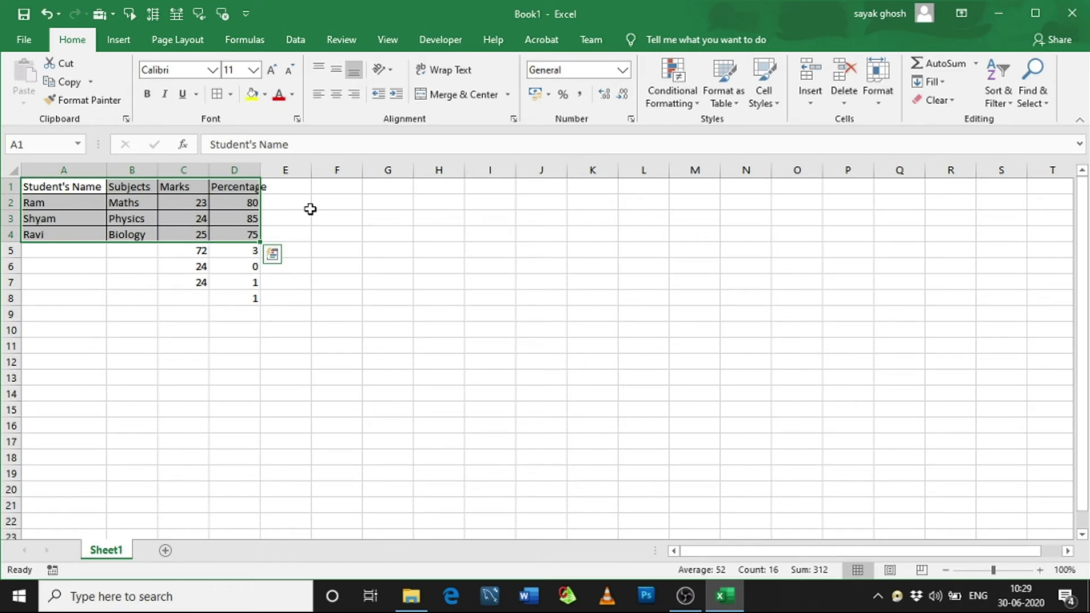
Widen column D slightly so that the Percentage heading fits inside its cell.
click(282, 188)
drag(261, 170, 269, 172)
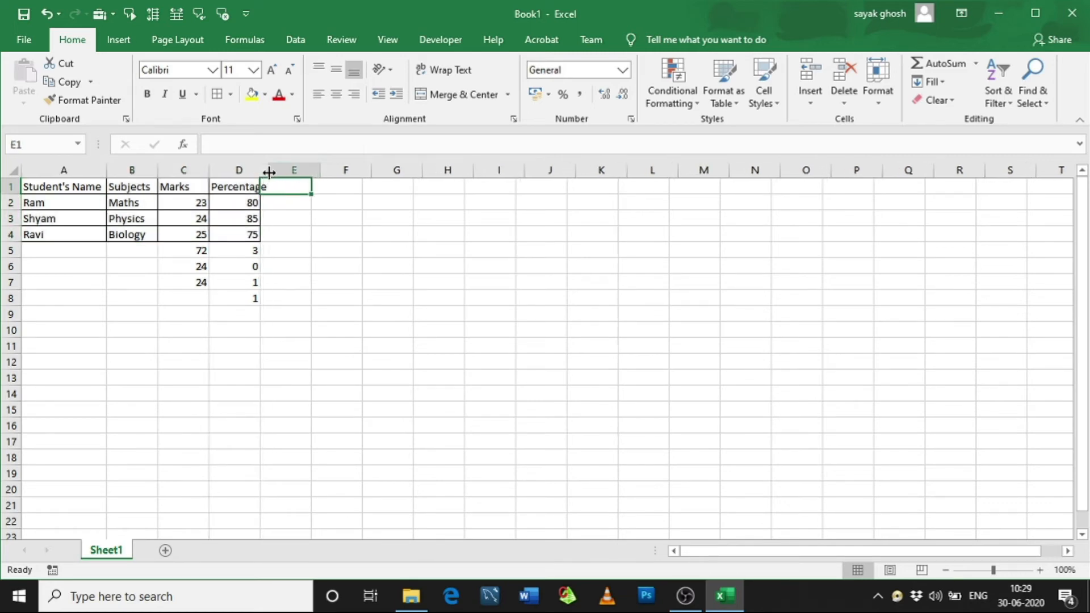
click(291, 204)
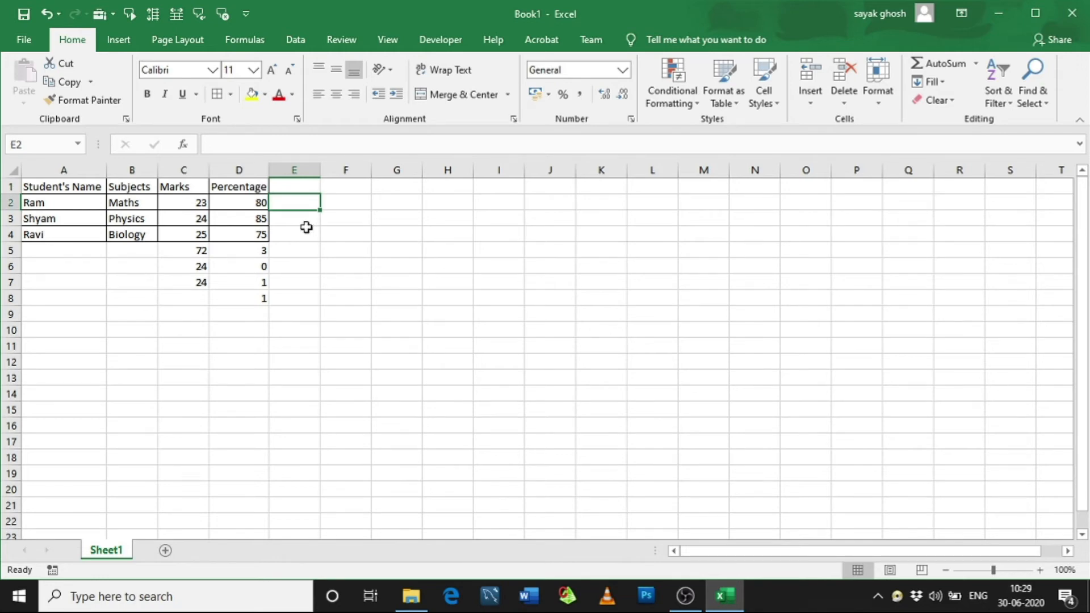
click(301, 222)
click(299, 230)
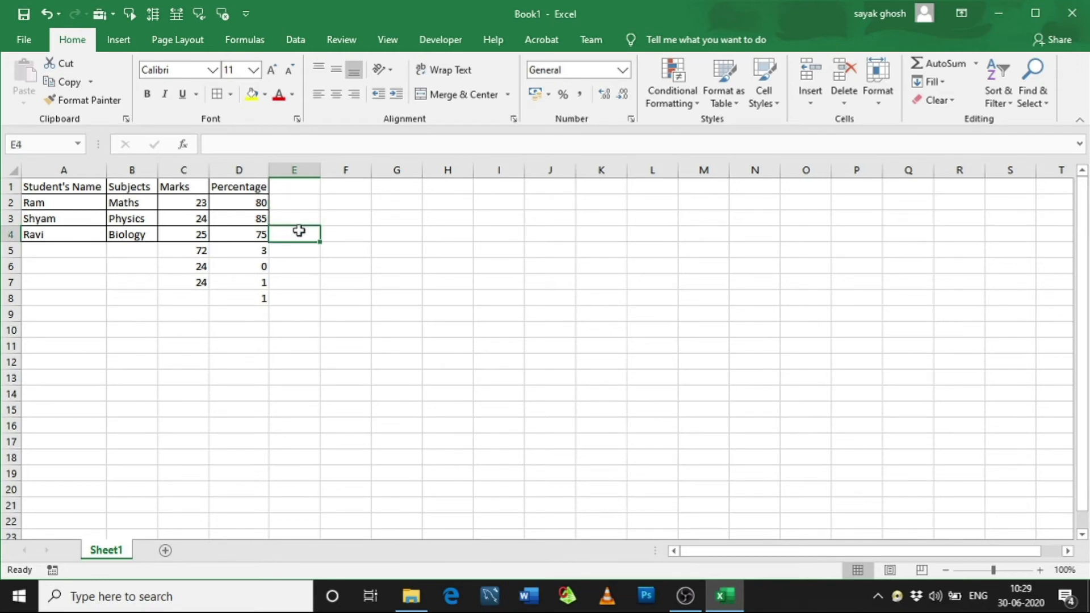
Create a PivotTable from the range Sheet1!$A$1:$D$4 on a new worksheet.
drag(41, 186, 245, 235)
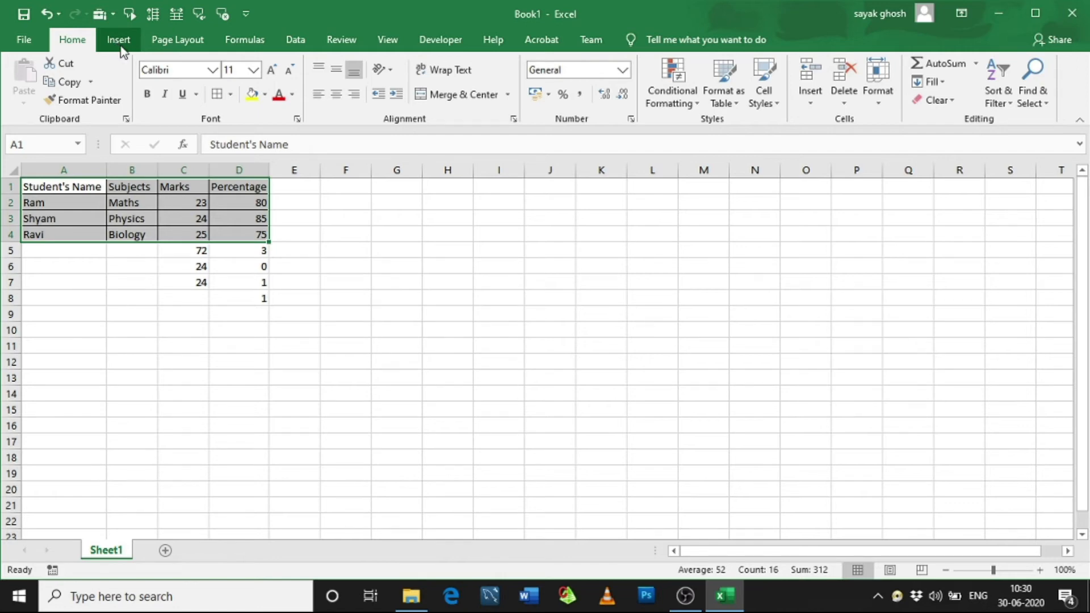
click(118, 40)
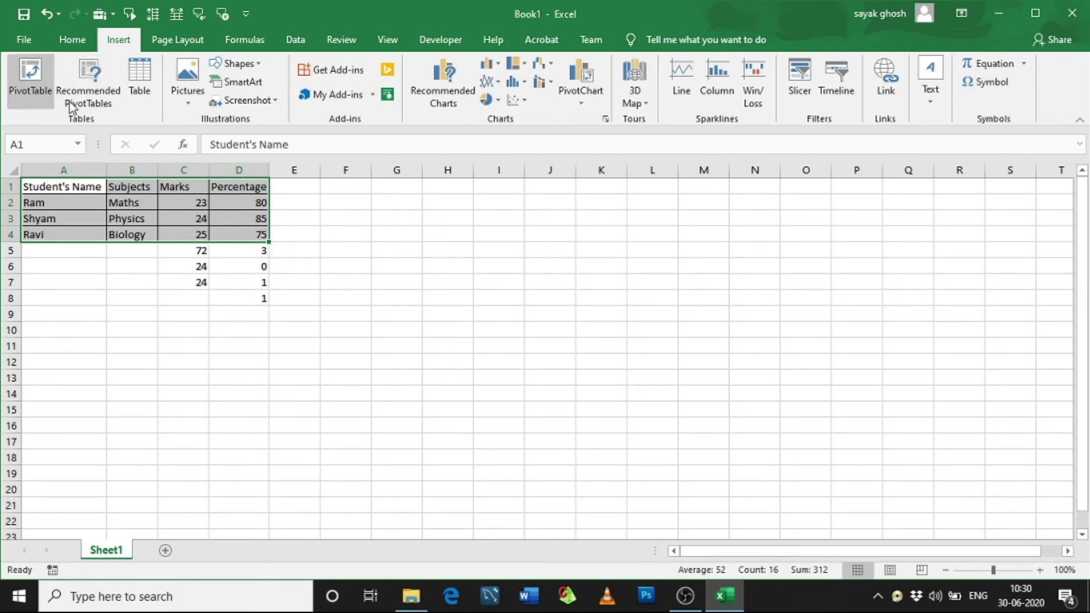
click(31, 80)
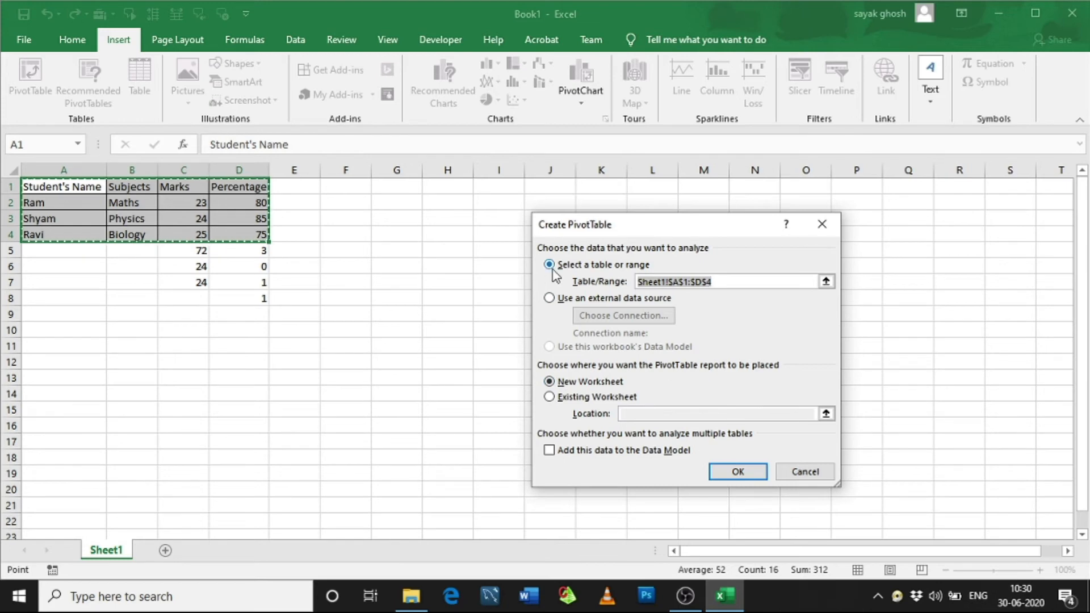
click(725, 474)
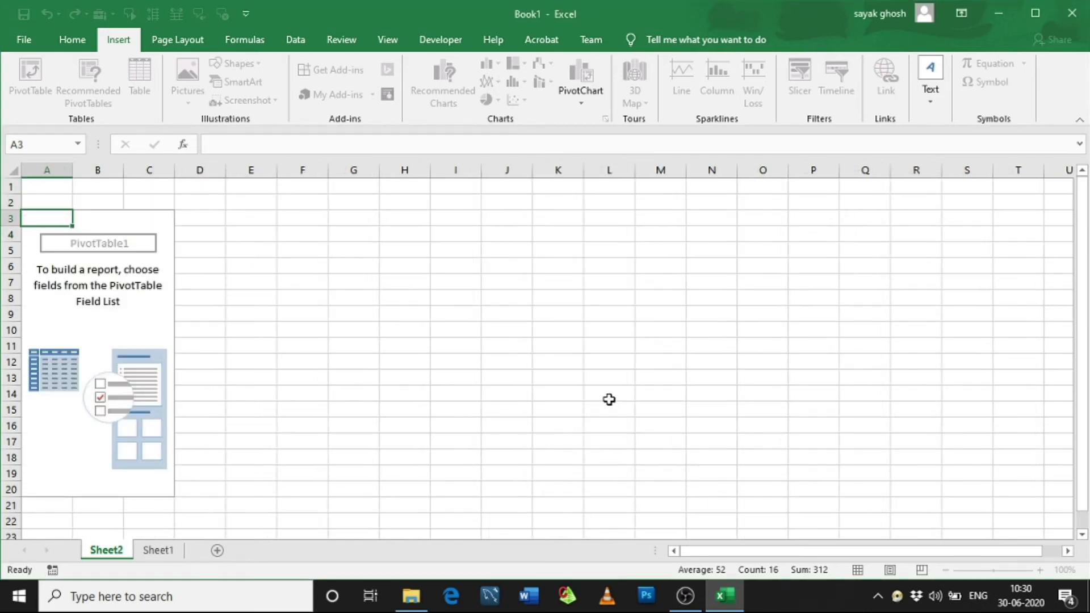
click(696, 607)
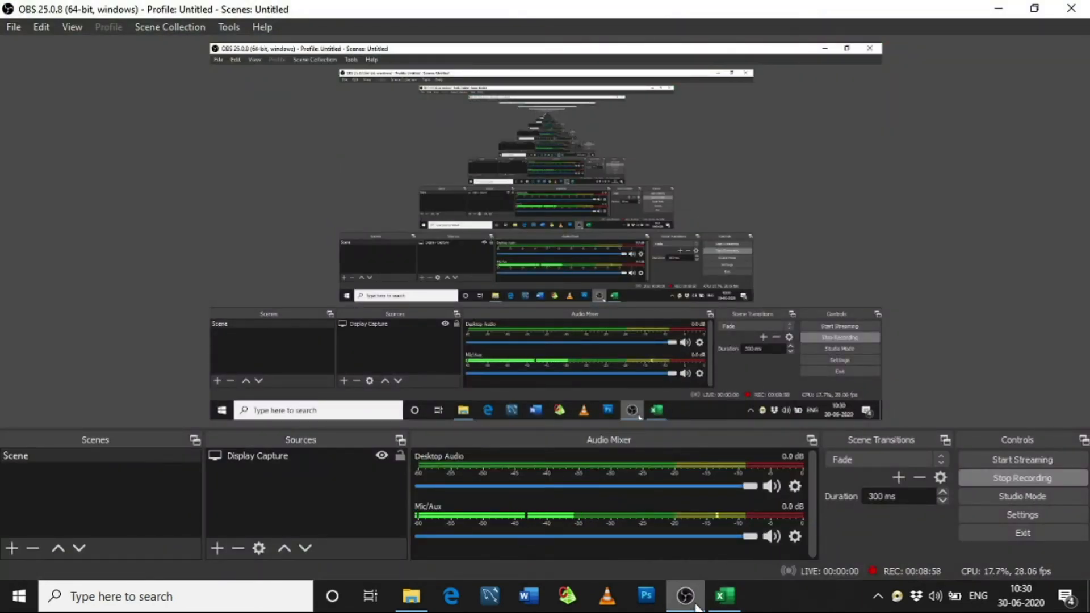
click(696, 607)
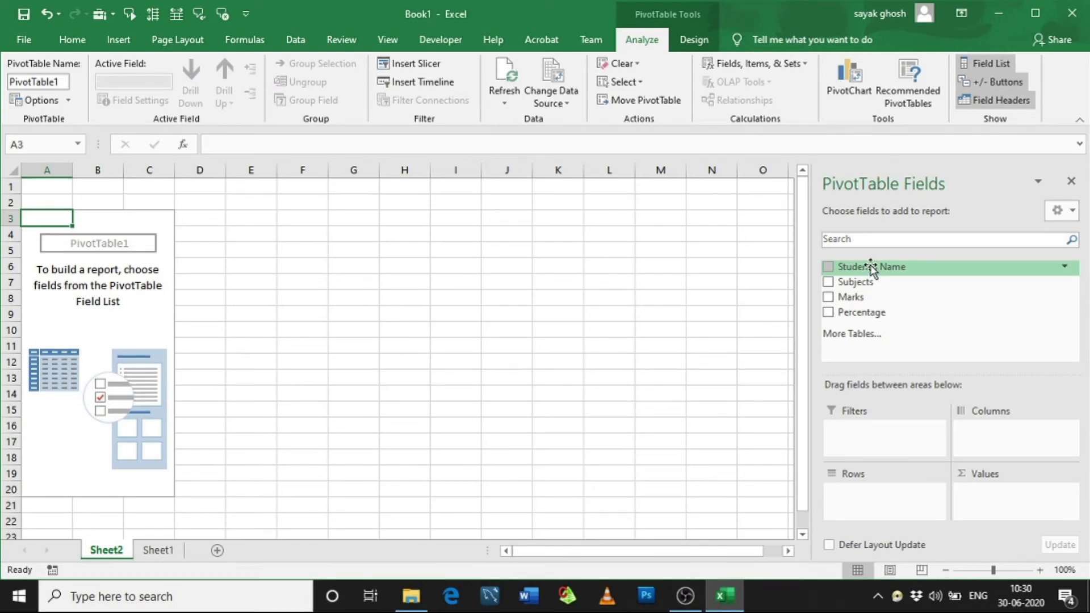
Lay out the PivotTable with Student's Name as rows and Subjects as values.
drag(872, 267, 875, 501)
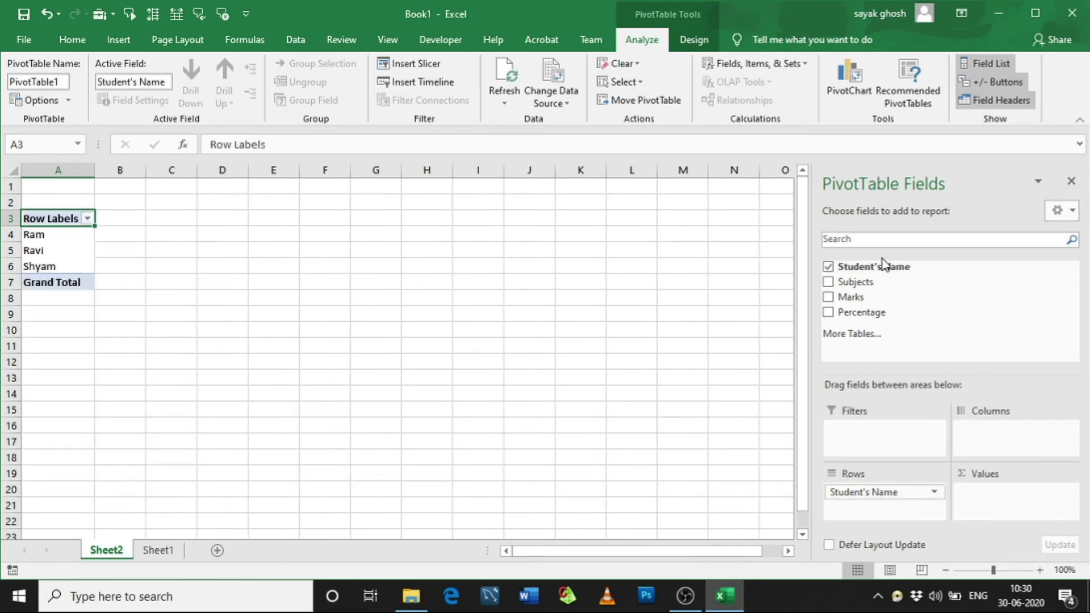
drag(872, 282, 995, 501)
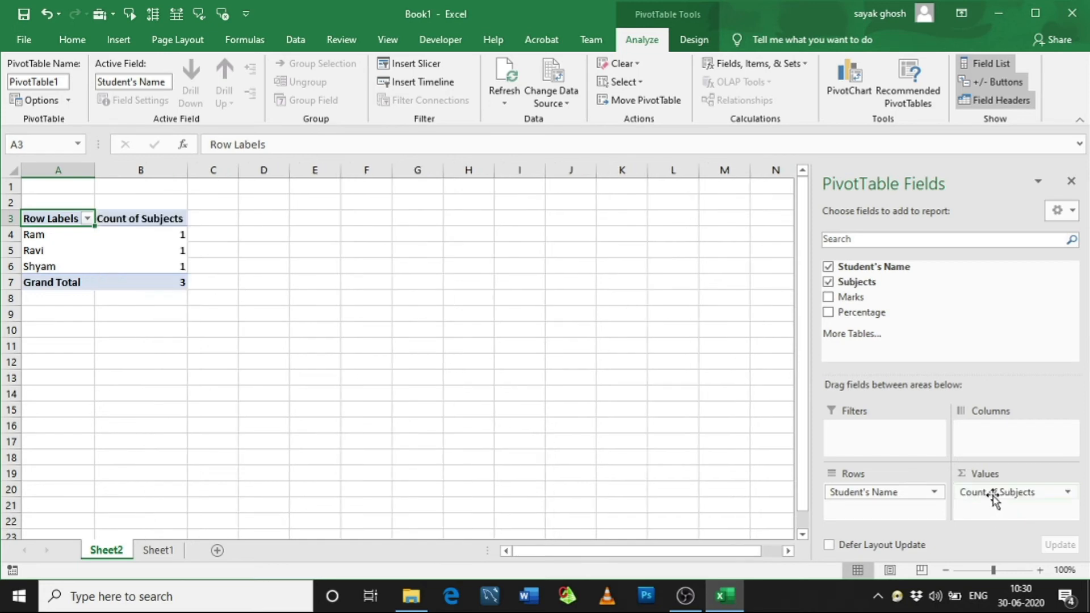
Add the Marks field to the PivotTable's values and try to add the Percentage field as well.
drag(864, 298, 977, 510)
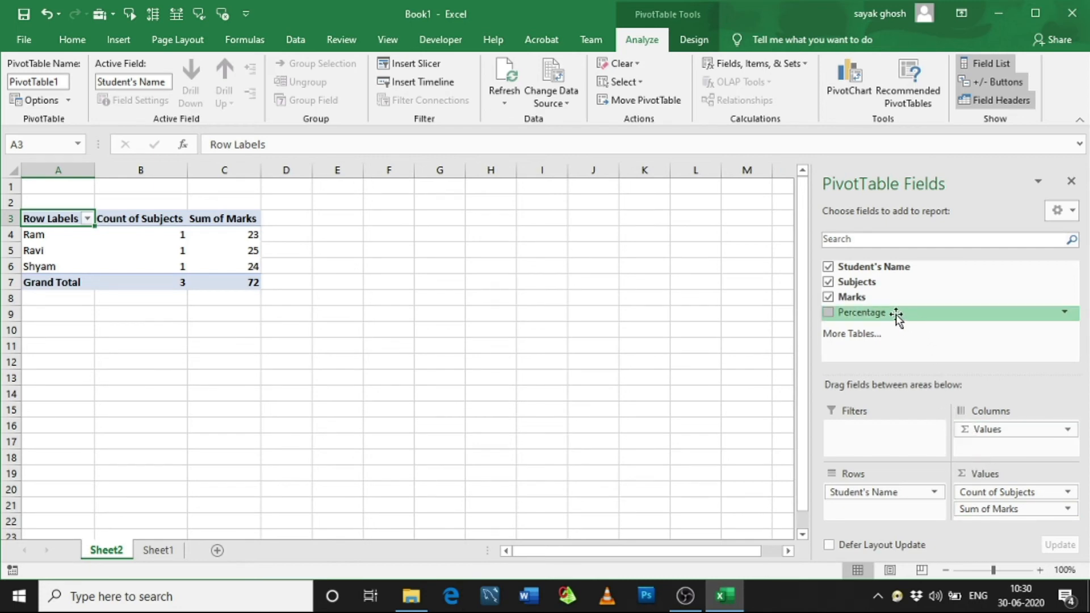
drag(896, 317, 992, 524)
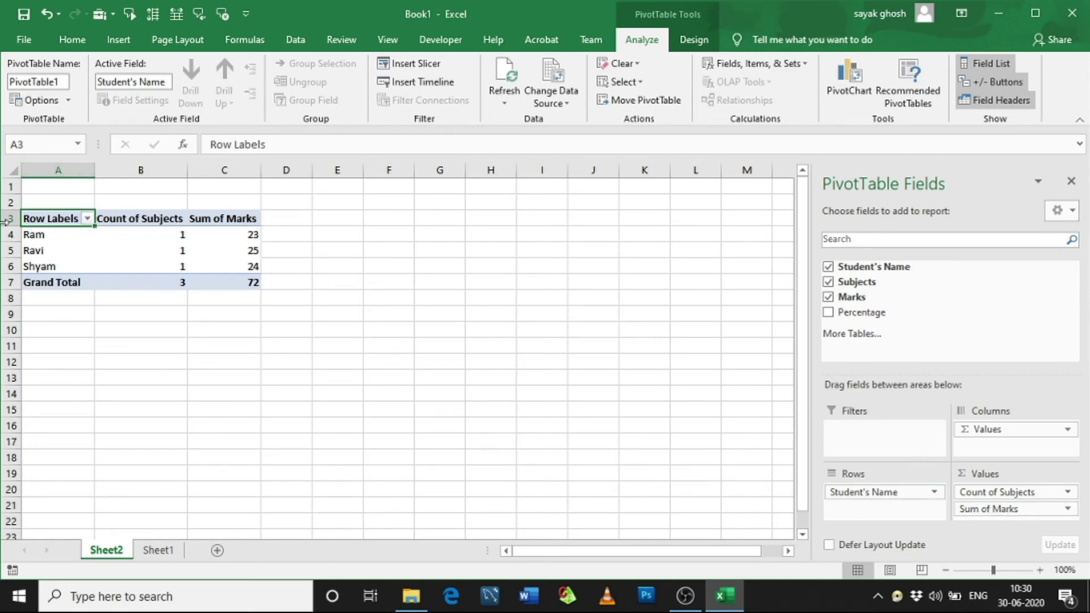
click(173, 234)
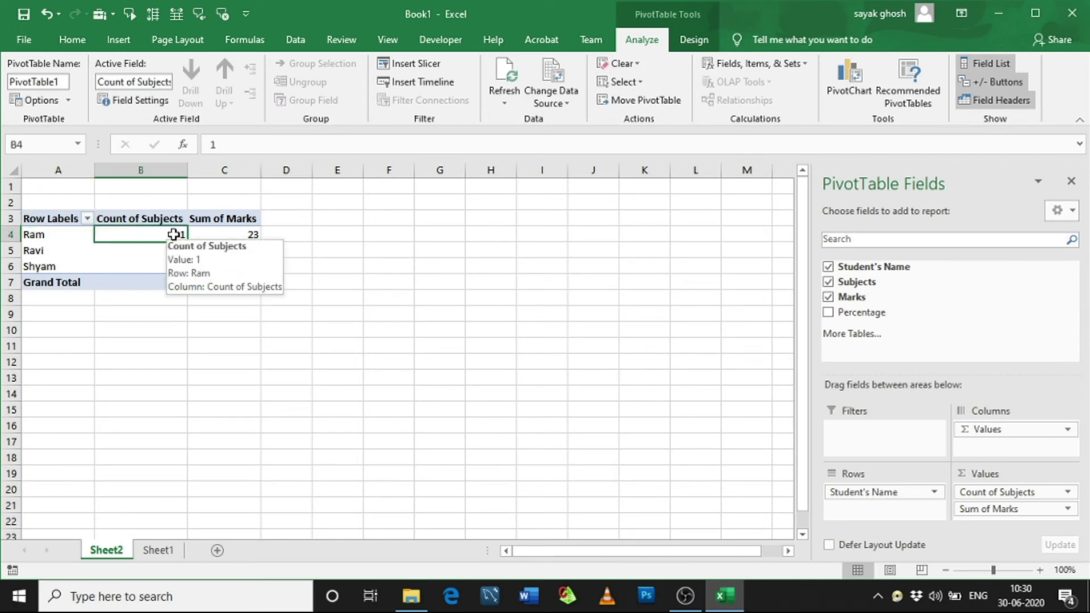
click(172, 250)
click(175, 264)
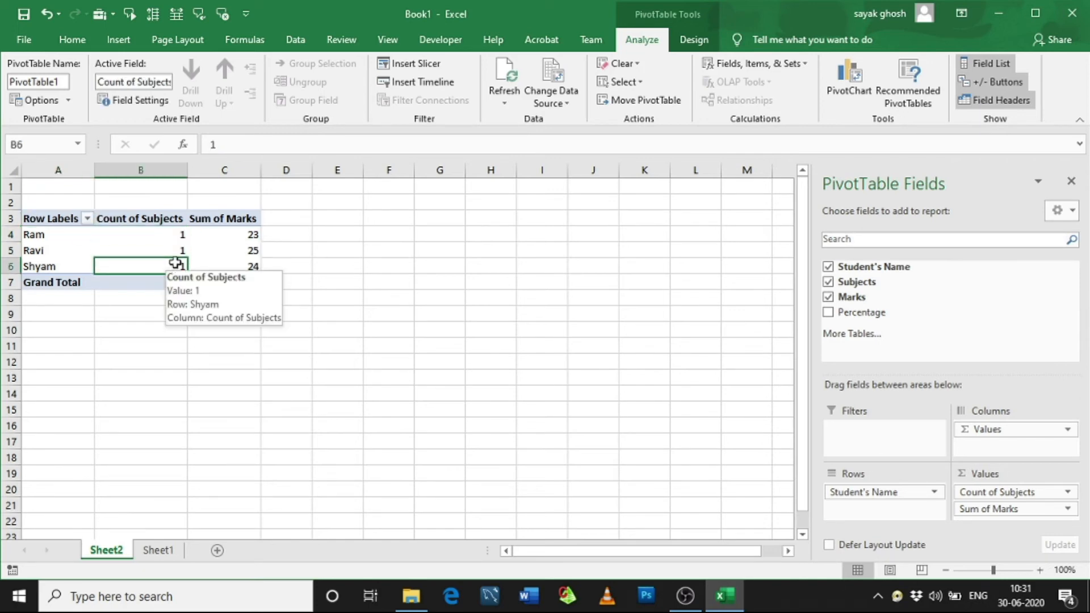
mouse_move(175, 245)
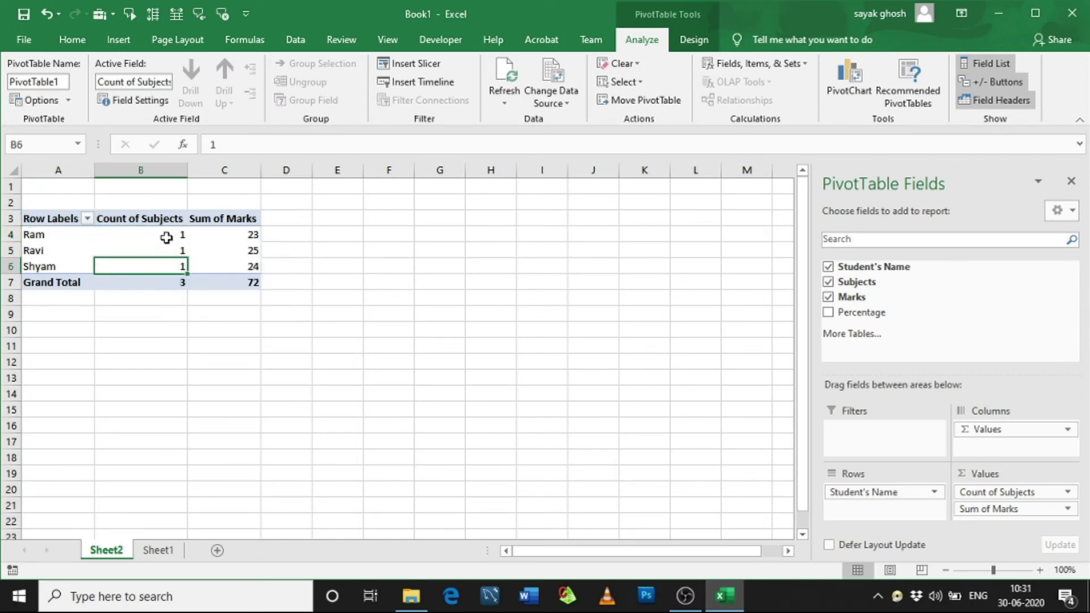
Insert a Clustered Column PivotChart from the PivotTable in A3:C7 and move the chart clear of the table.
mouse_move(124, 235)
drag(54, 220, 225, 278)
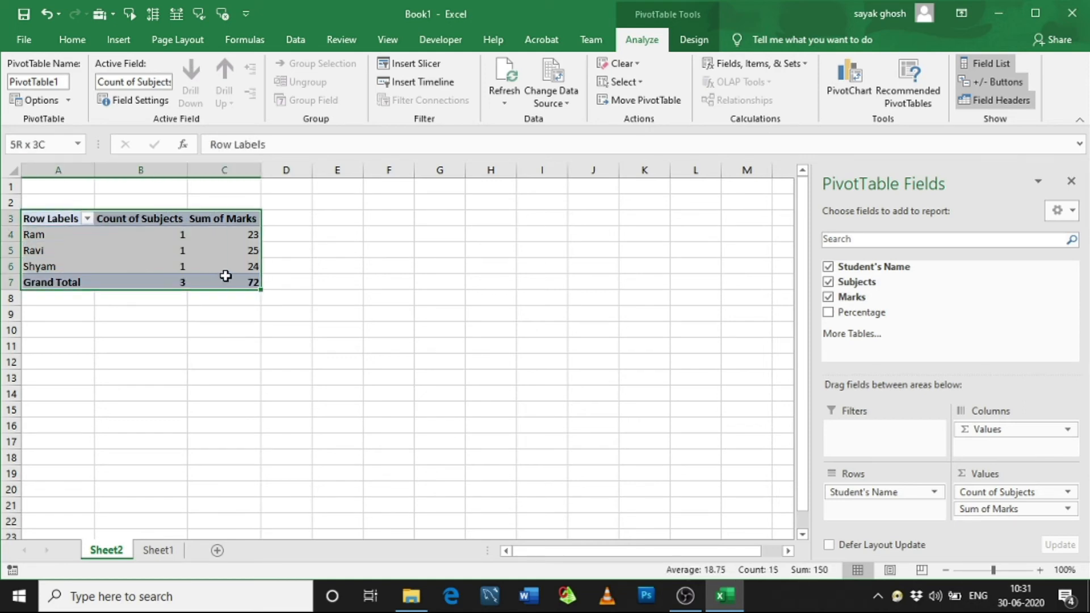
drag(231, 282, 230, 281)
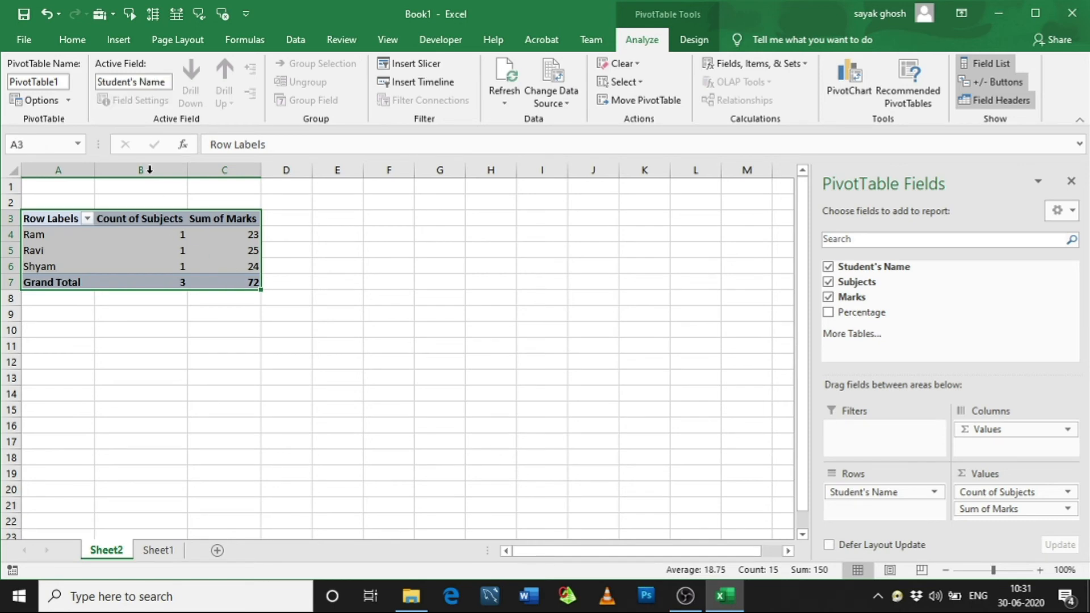
click(118, 40)
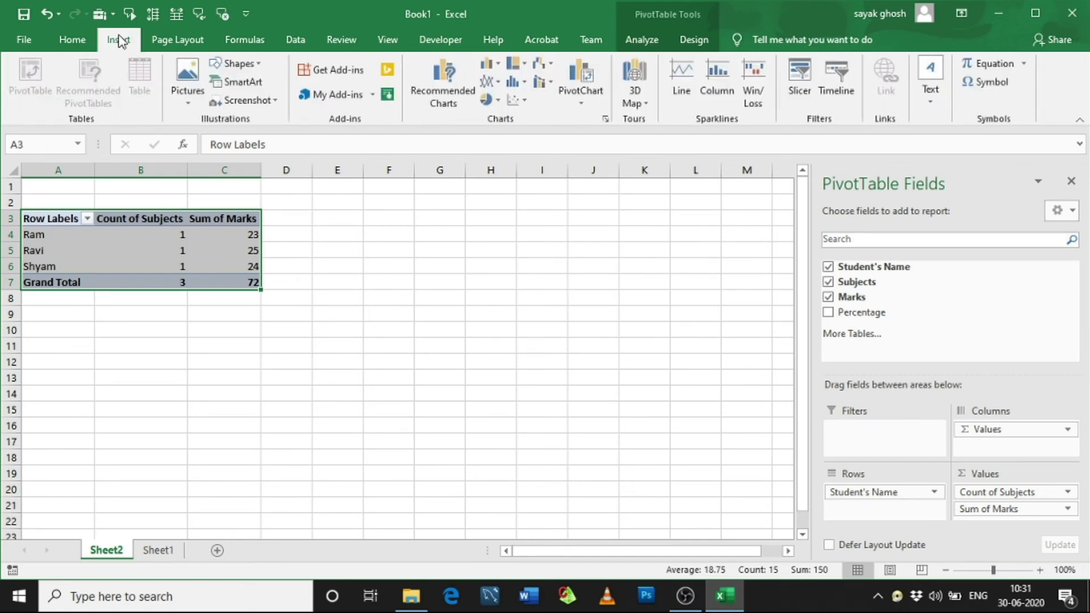
click(433, 89)
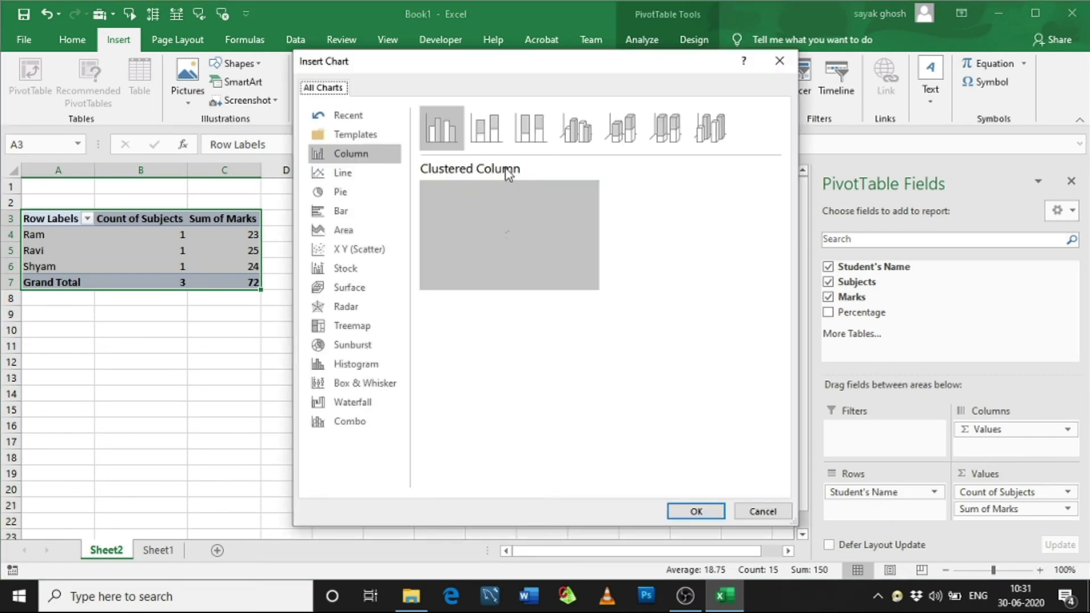
click(363, 215)
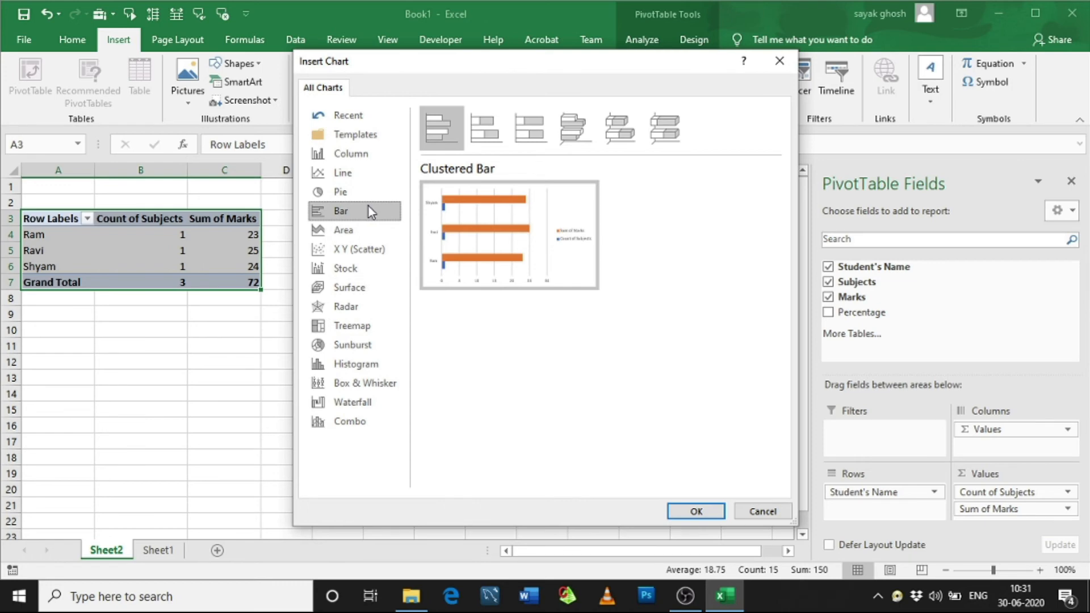
click(363, 273)
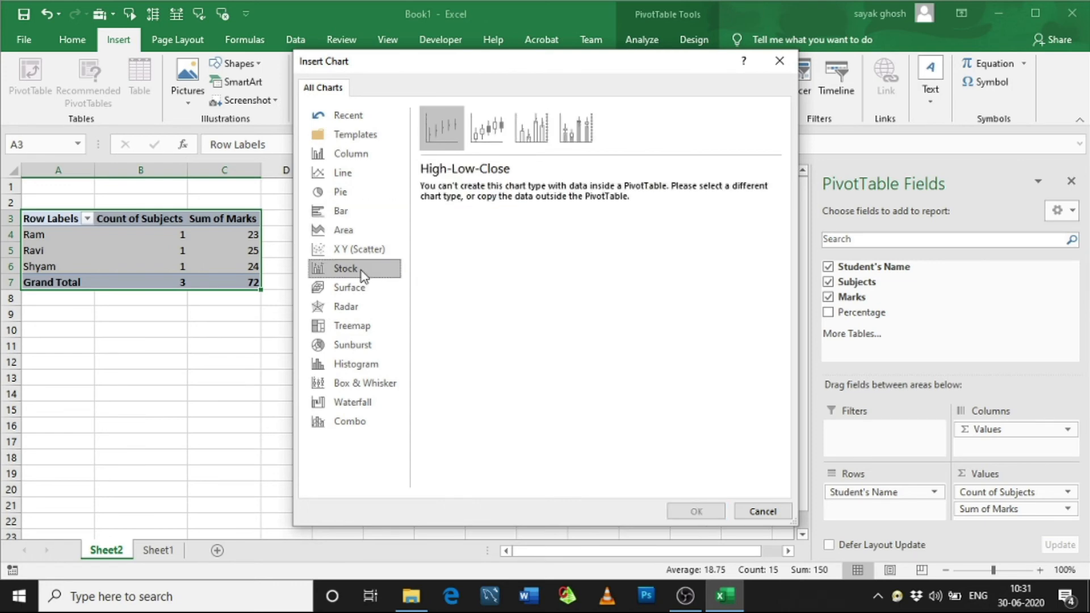
click(366, 230)
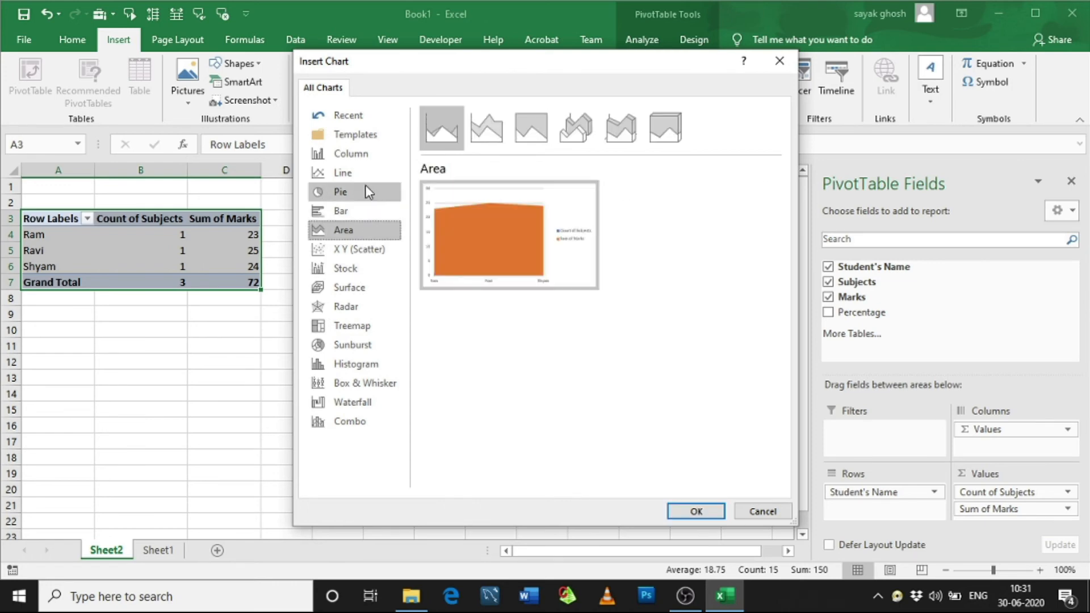
click(363, 212)
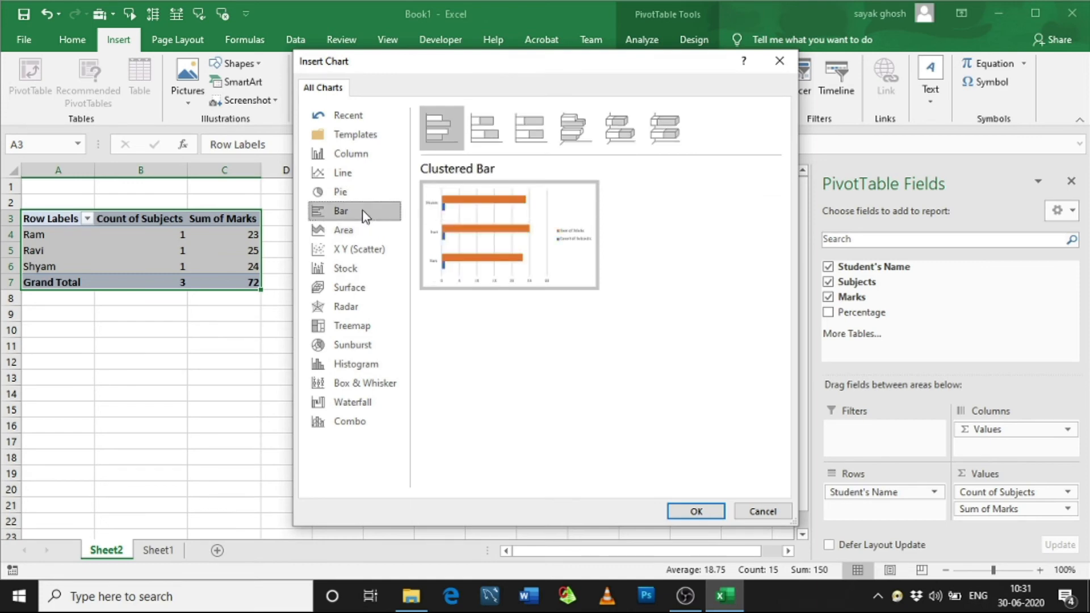
click(363, 153)
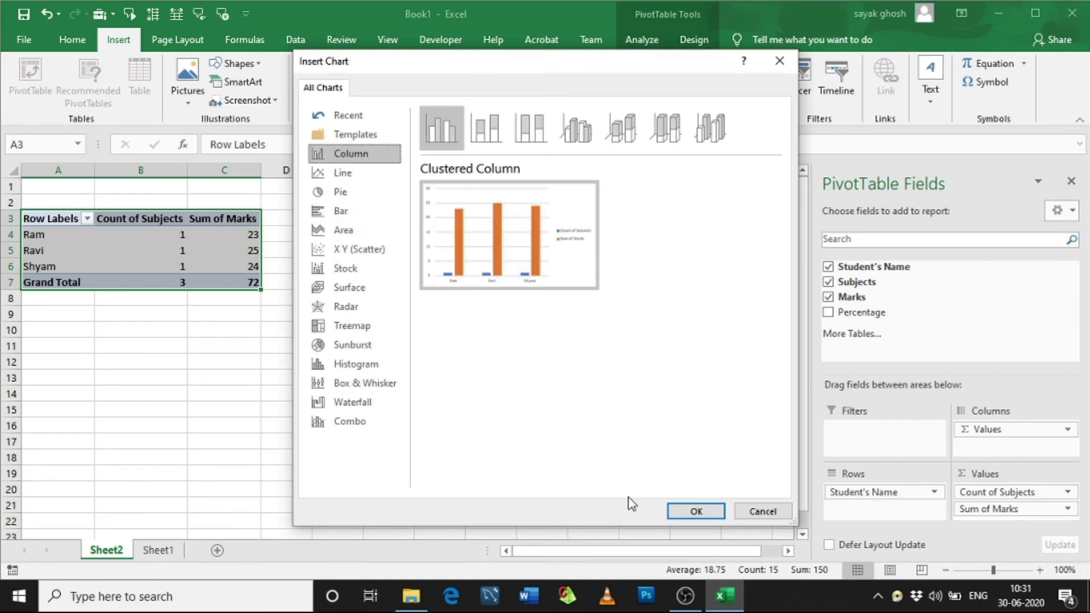
click(676, 514)
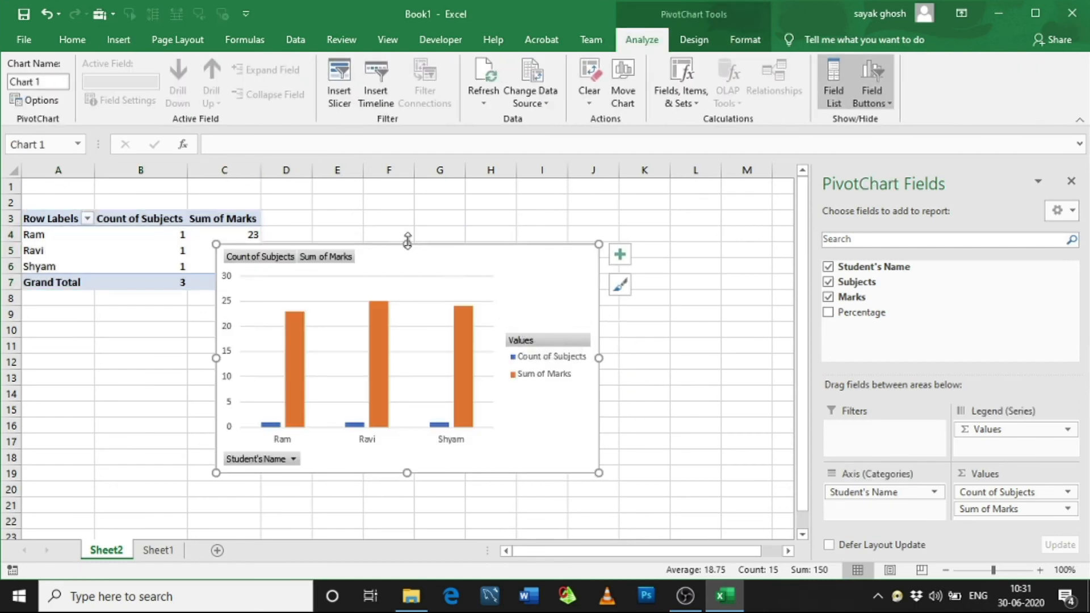
drag(402, 236, 465, 259)
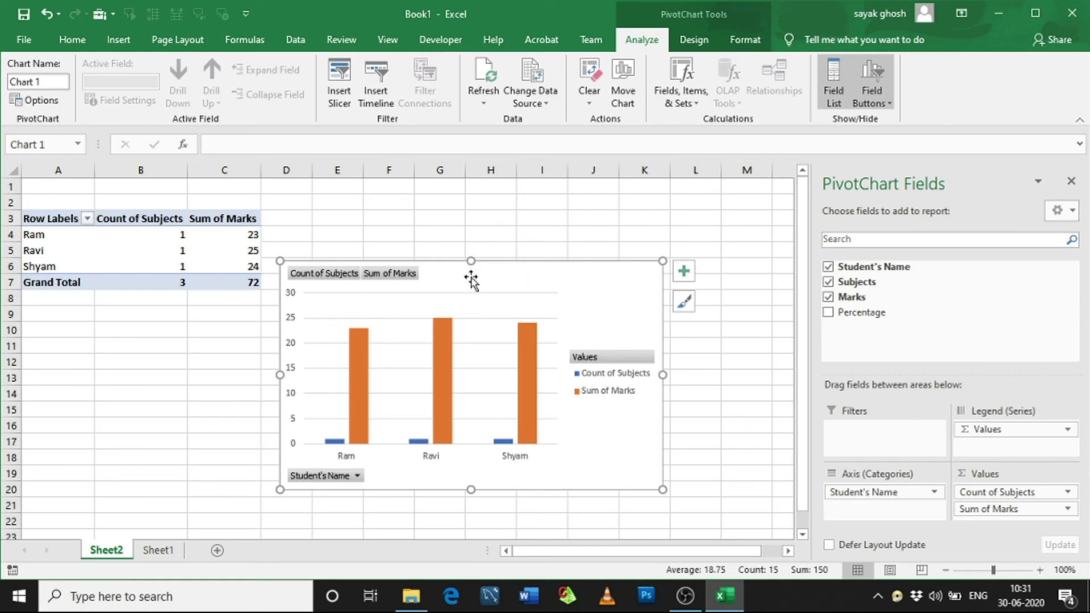
Format the chart's major gridlines as a solid line.
double_click(460, 320)
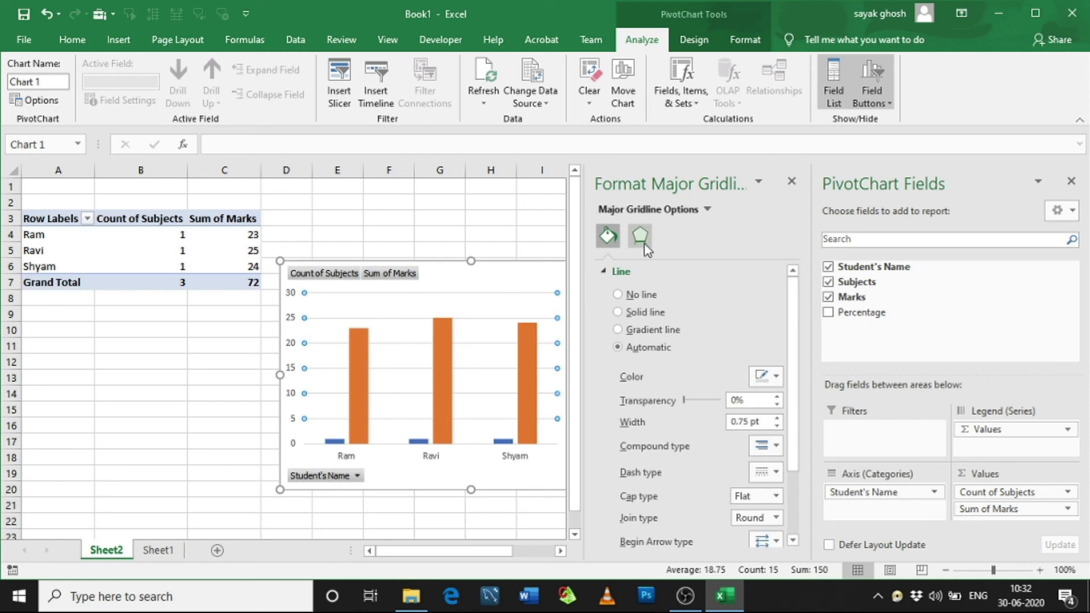
click(618, 312)
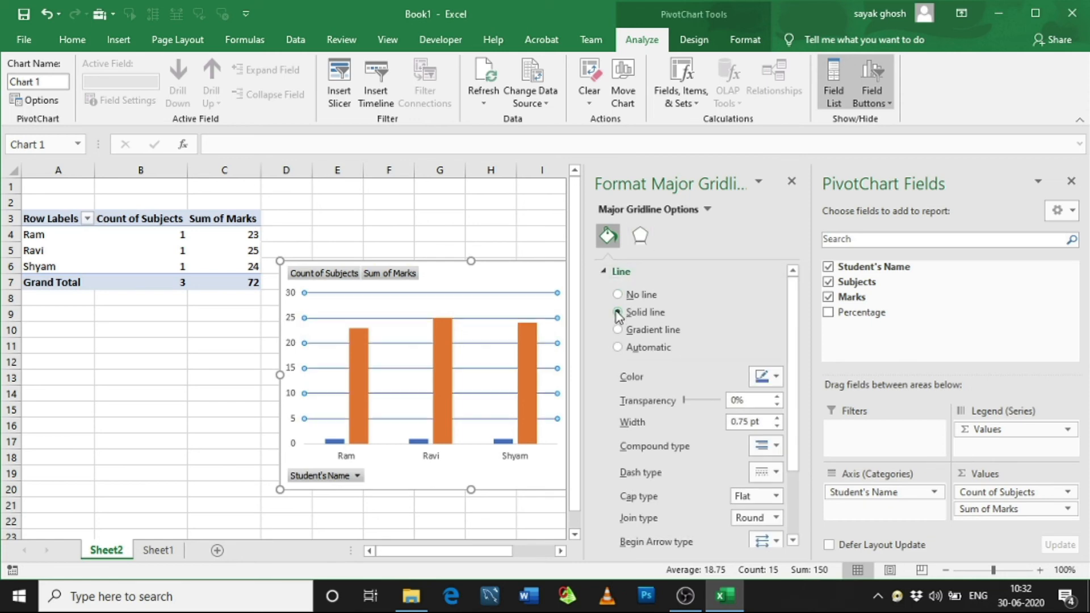
click(616, 330)
click(619, 294)
click(619, 312)
click(792, 183)
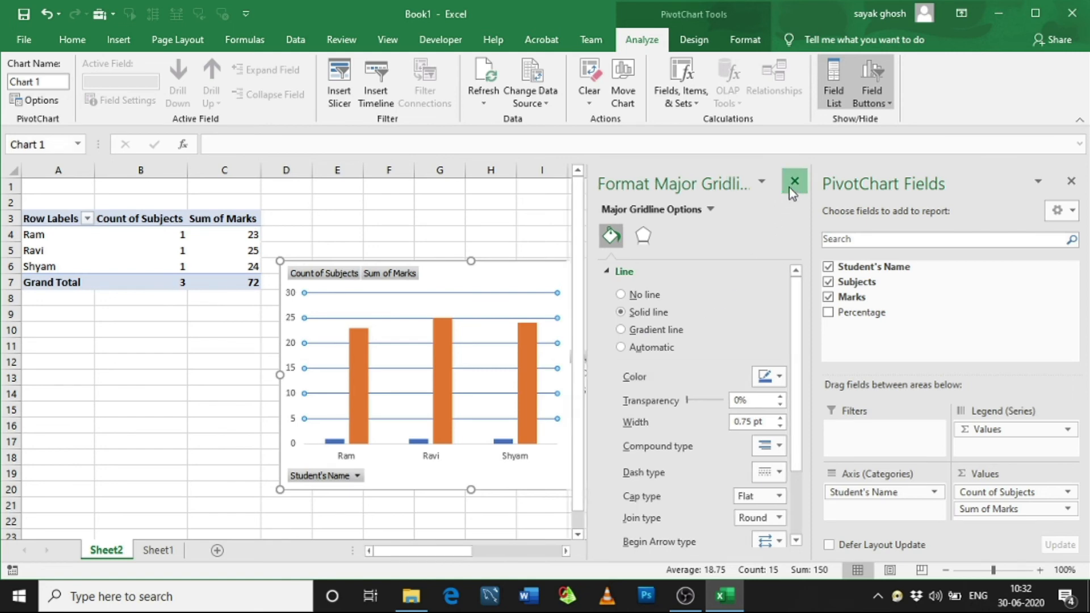
Add axis titles and a chart title to the PivotChart.
click(684, 279)
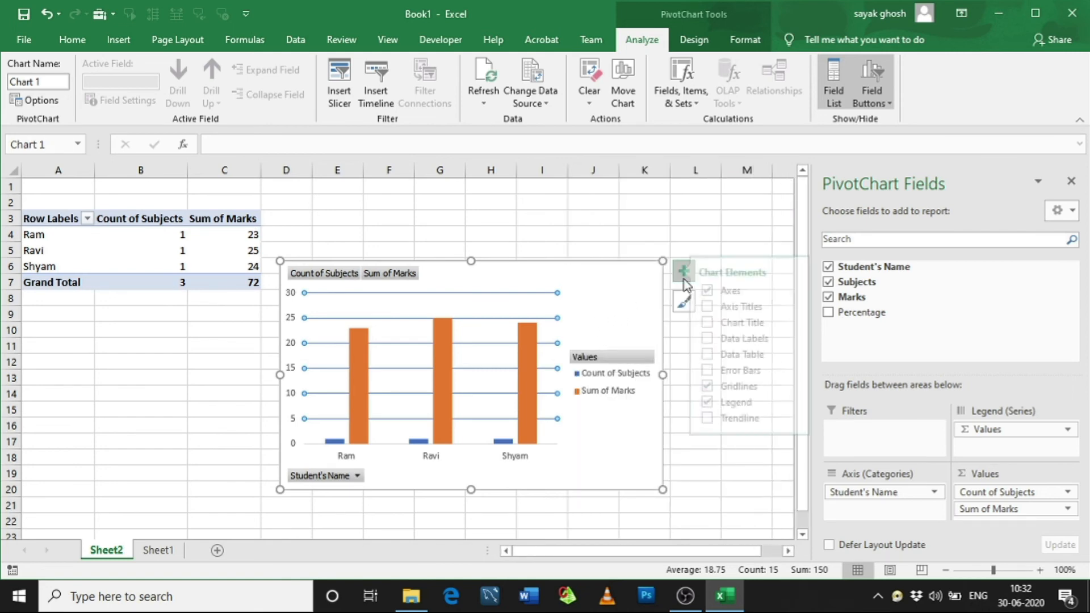
click(745, 307)
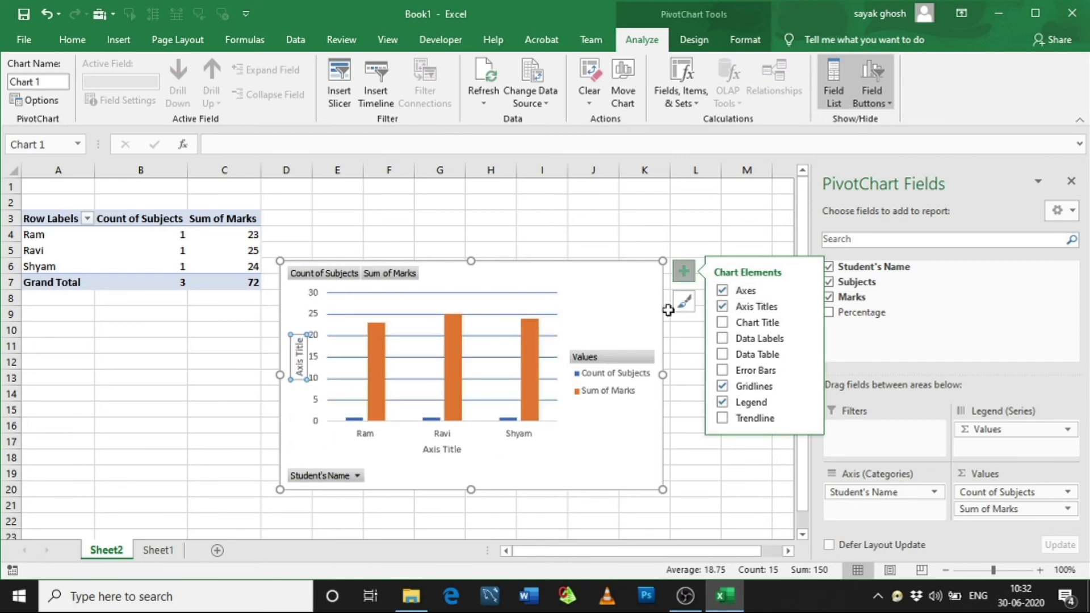
click(583, 301)
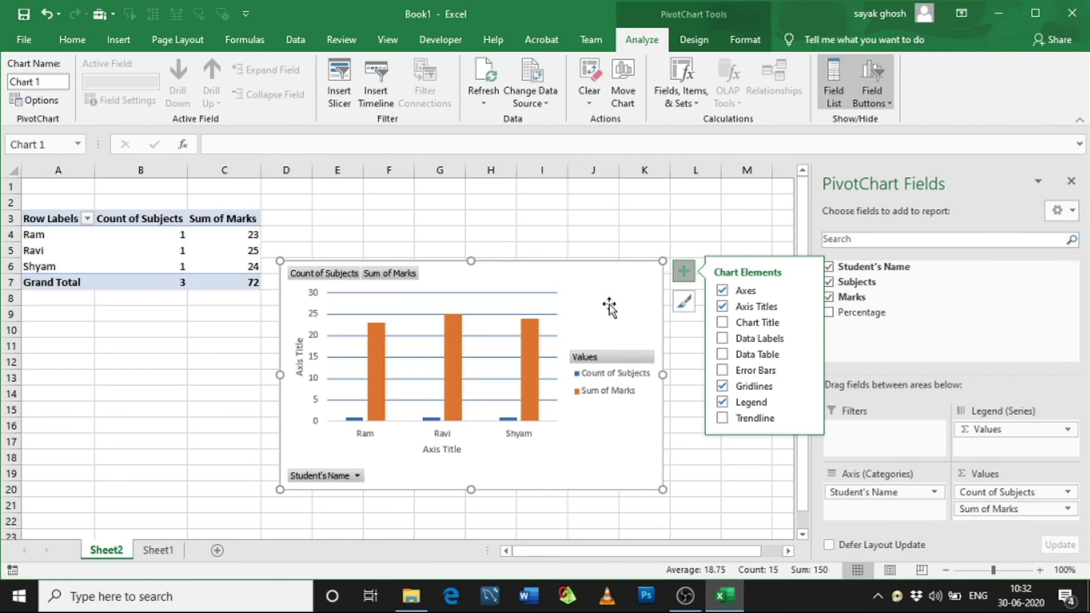
click(724, 324)
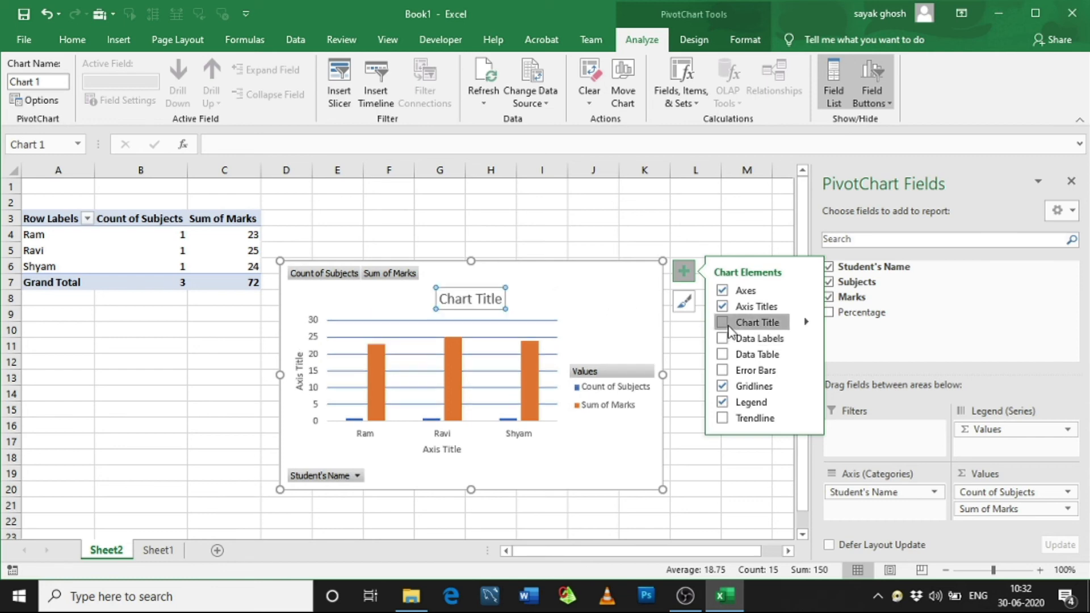
Replace the chart title's placeholder text with Marks.
click(486, 300)
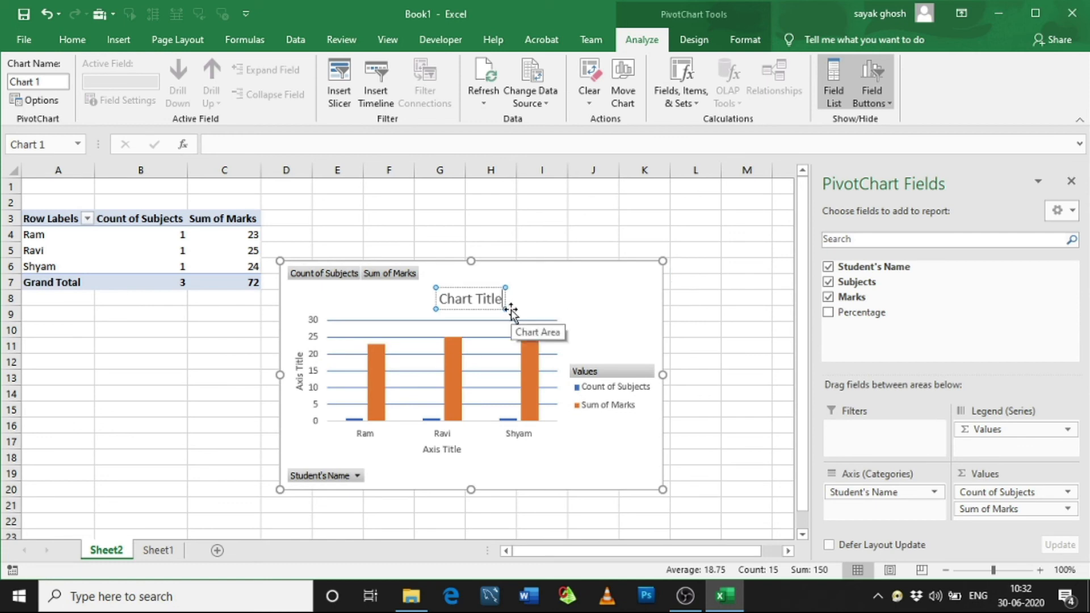
key(BackSpace)
key(BackSpace)
key(BackSpace)
key(BackSpace)
key(BackSpace)
key(BackSpace)
key(BackSpace)
key(BackSpace)
key(BackSpace)
key(BackSpace)
key(BackSpace)
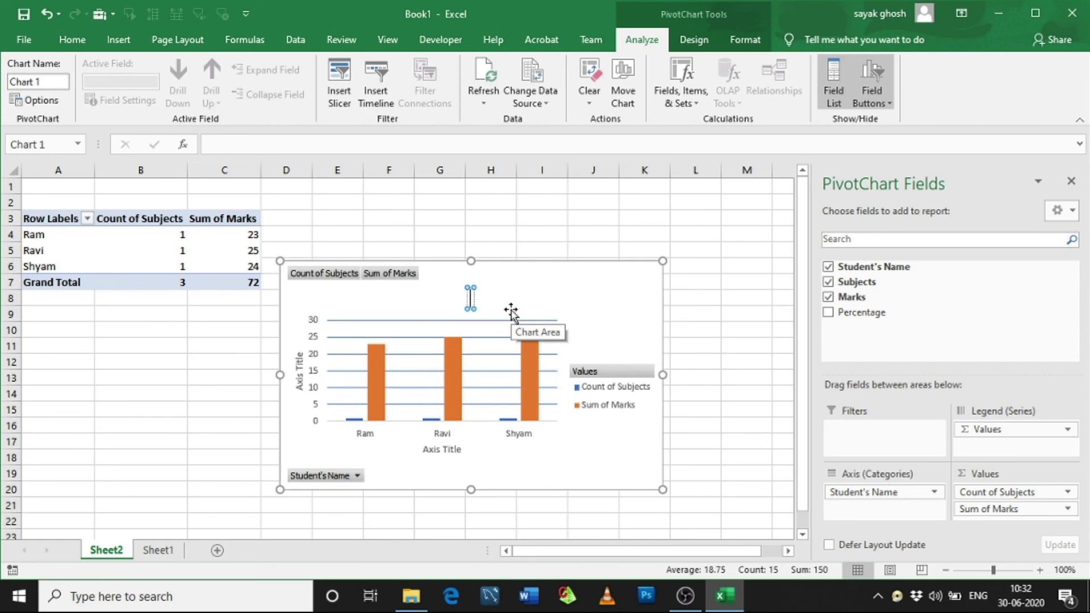
text(Marks)
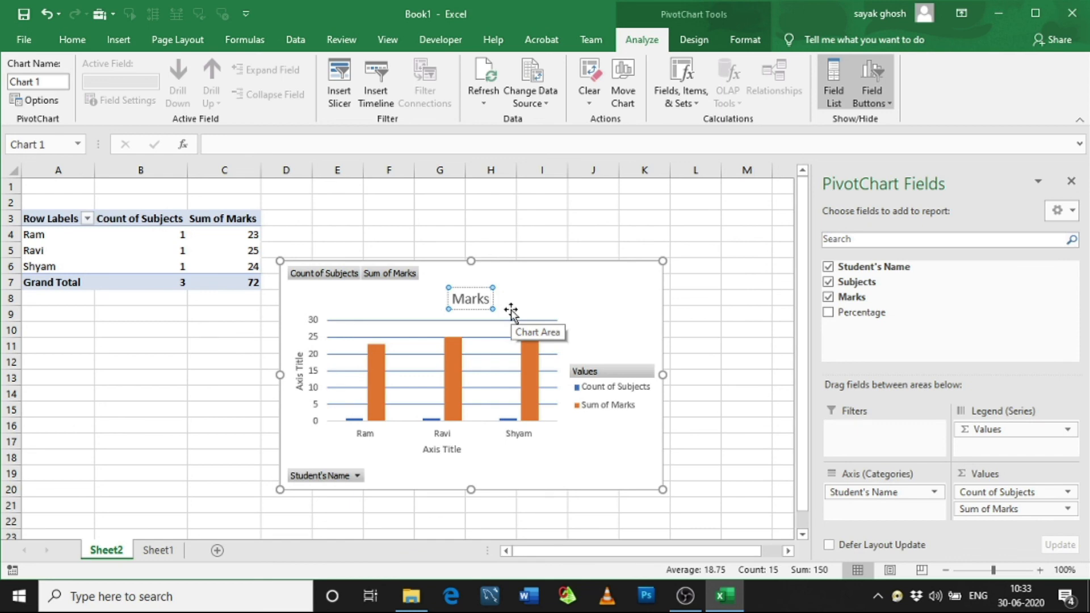
Change the chart title text to Student's Name.
key(BackSpace)
key(BackSpace)
key(BackSpace)
key(BackSpace)
key(BackSpace)
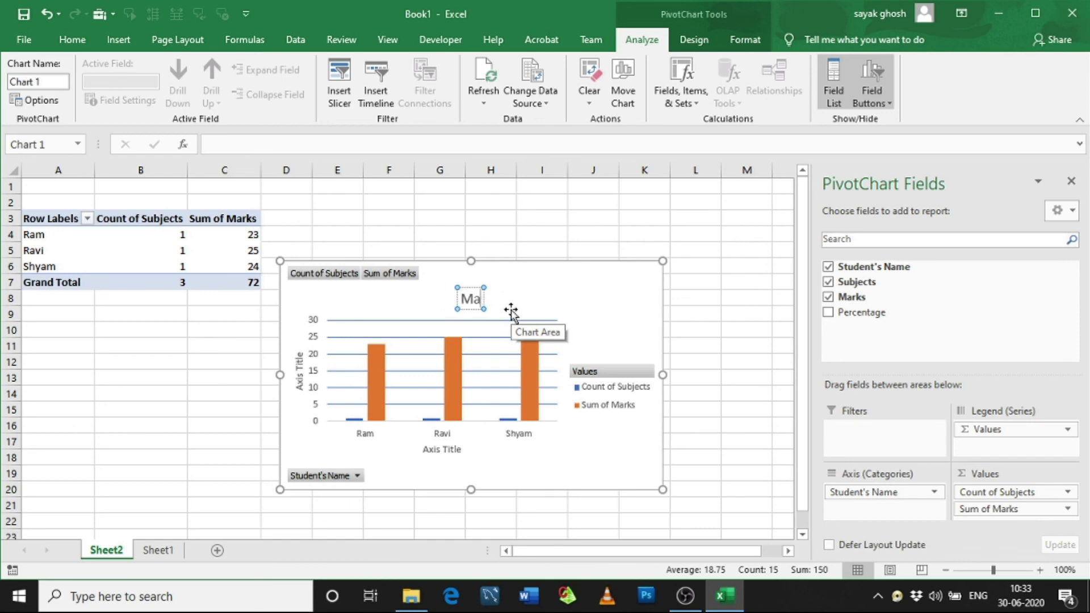
text(Studeny)
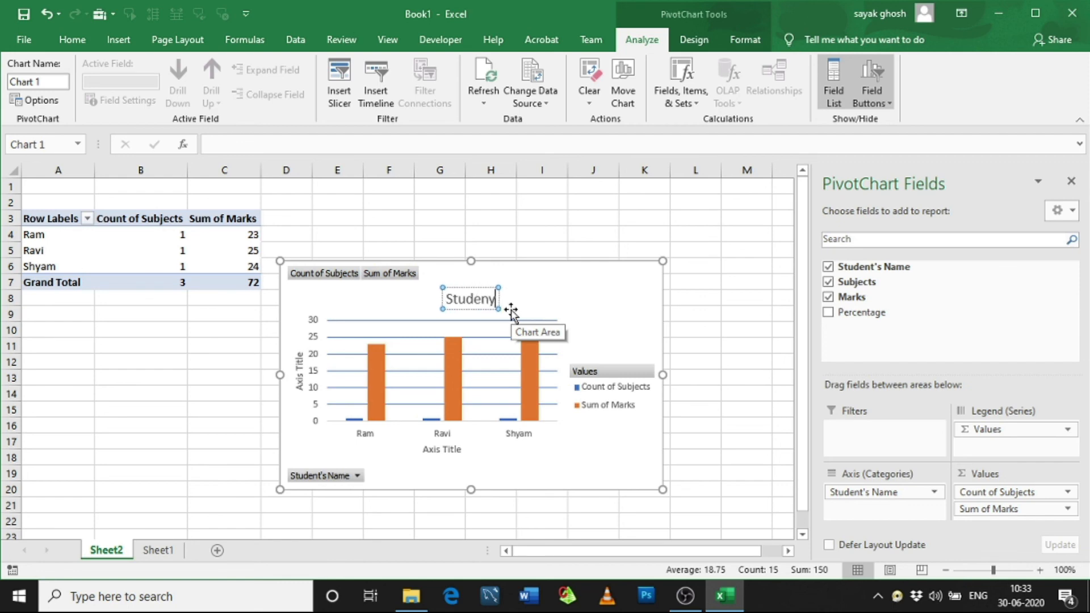
key(BackSpace)
text(t's)
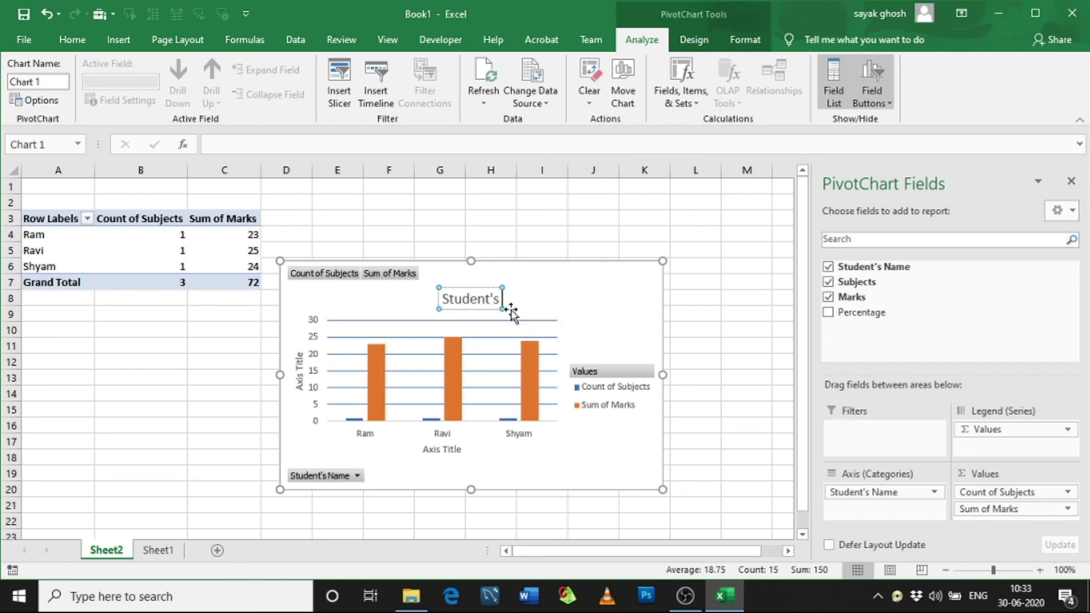
text( Name)
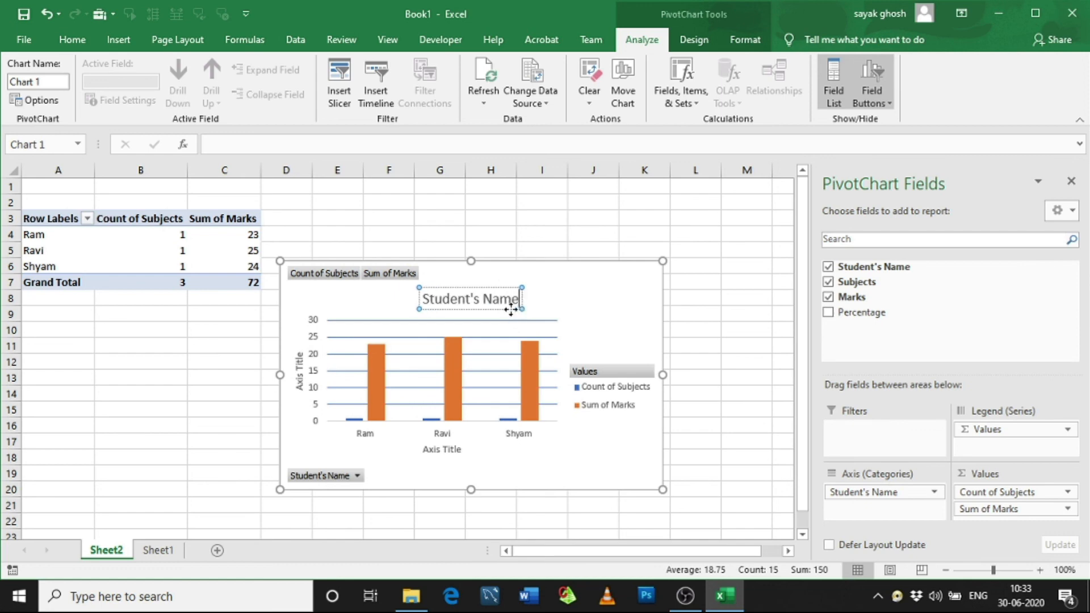
Replace the vertical axis title's placeholder text with Marks and close the formatting pane.
double_click(297, 369)
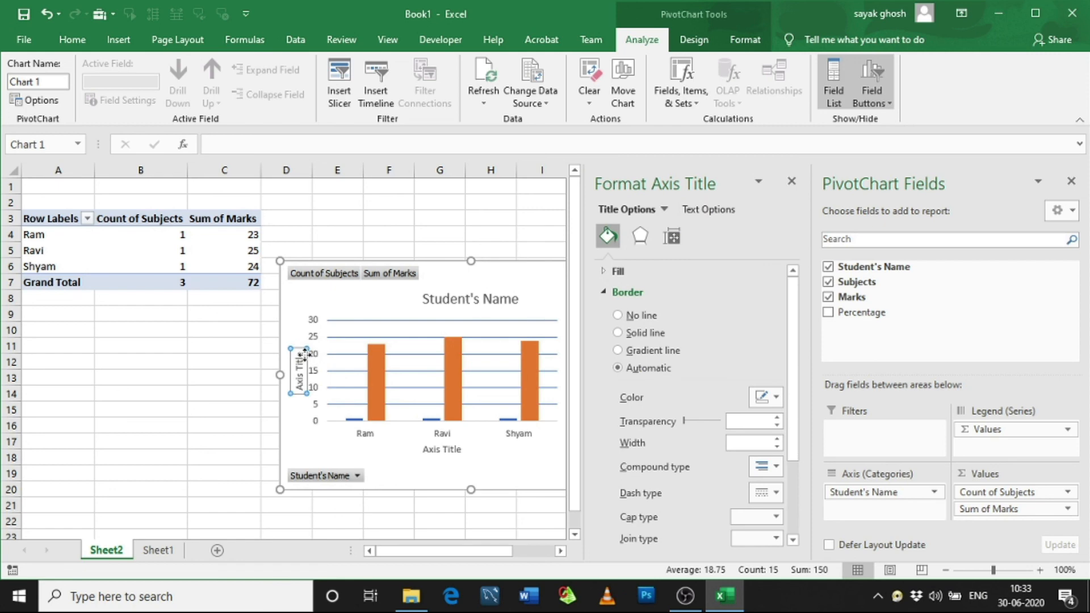
click(306, 355)
key(BackSpace)
key(BackSpace)
key(BackSpace)
key(BackSpace)
key(BackSpace)
key(BackSpace)
key(BackSpace)
key(BackSpace)
key(BackSpace)
key(BackSpace)
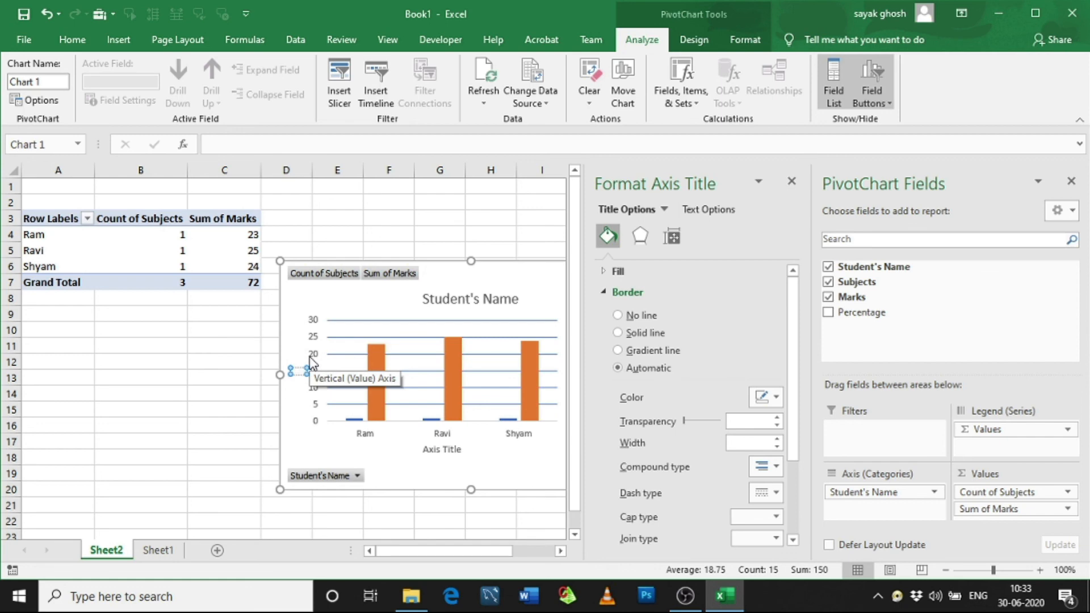
text(Marks)
click(342, 318)
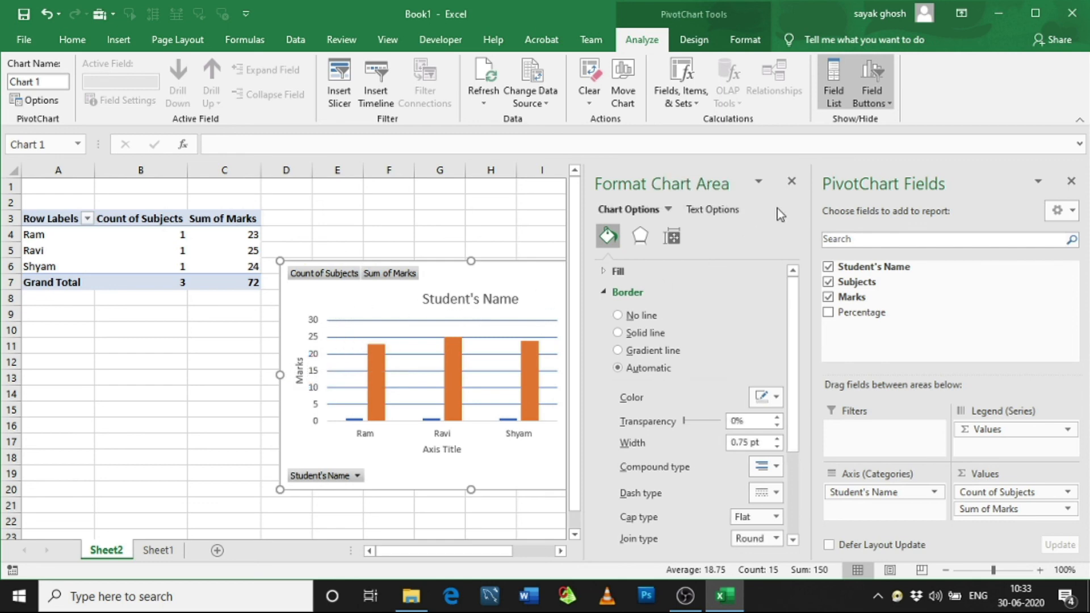
click(792, 182)
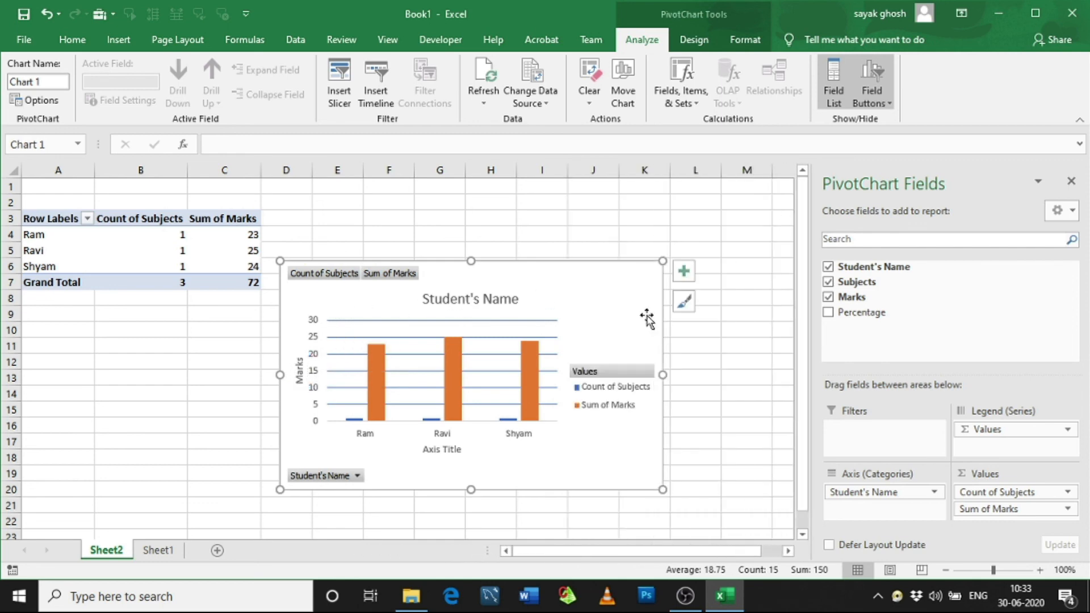
click(471, 300)
click(553, 305)
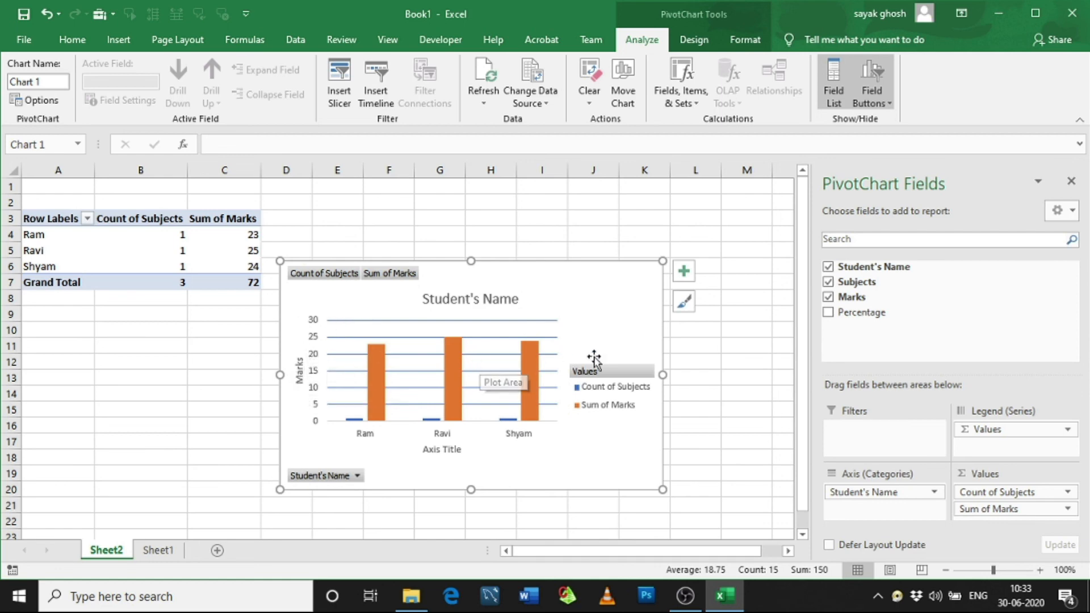
click(685, 310)
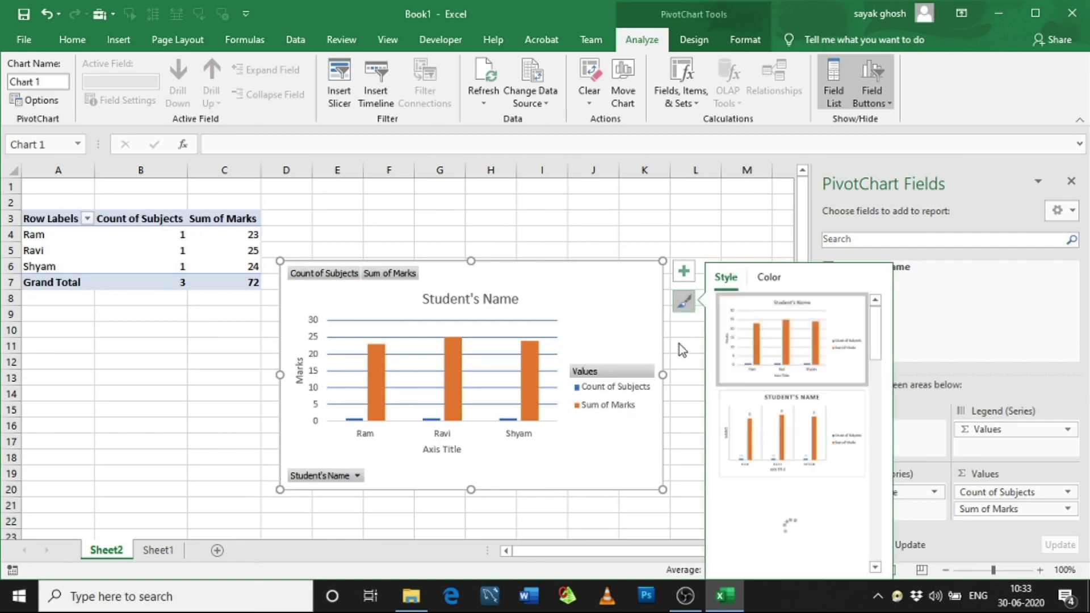
click(702, 352)
click(703, 352)
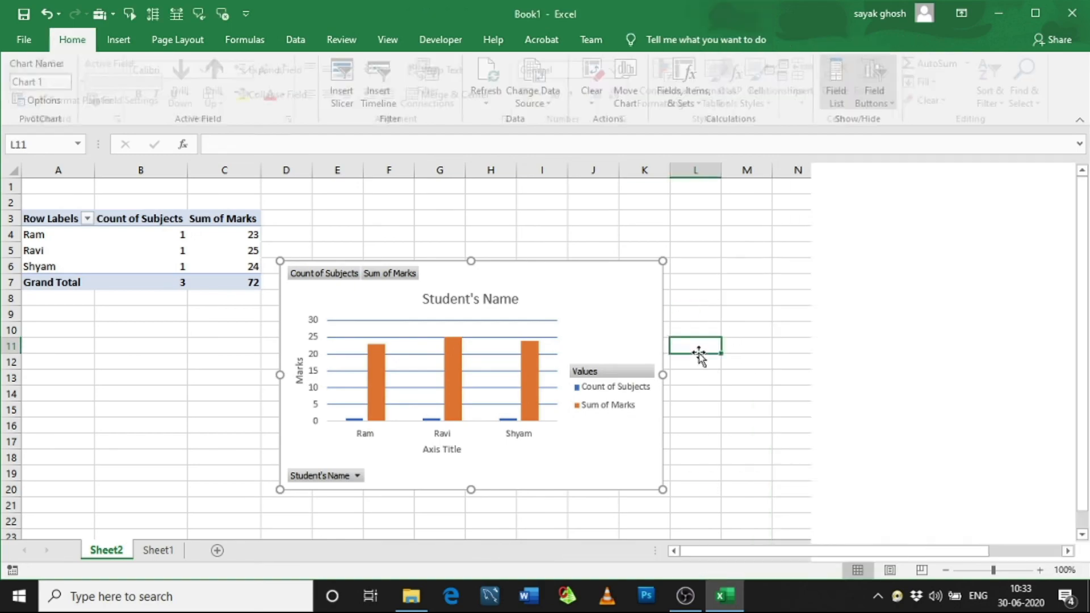